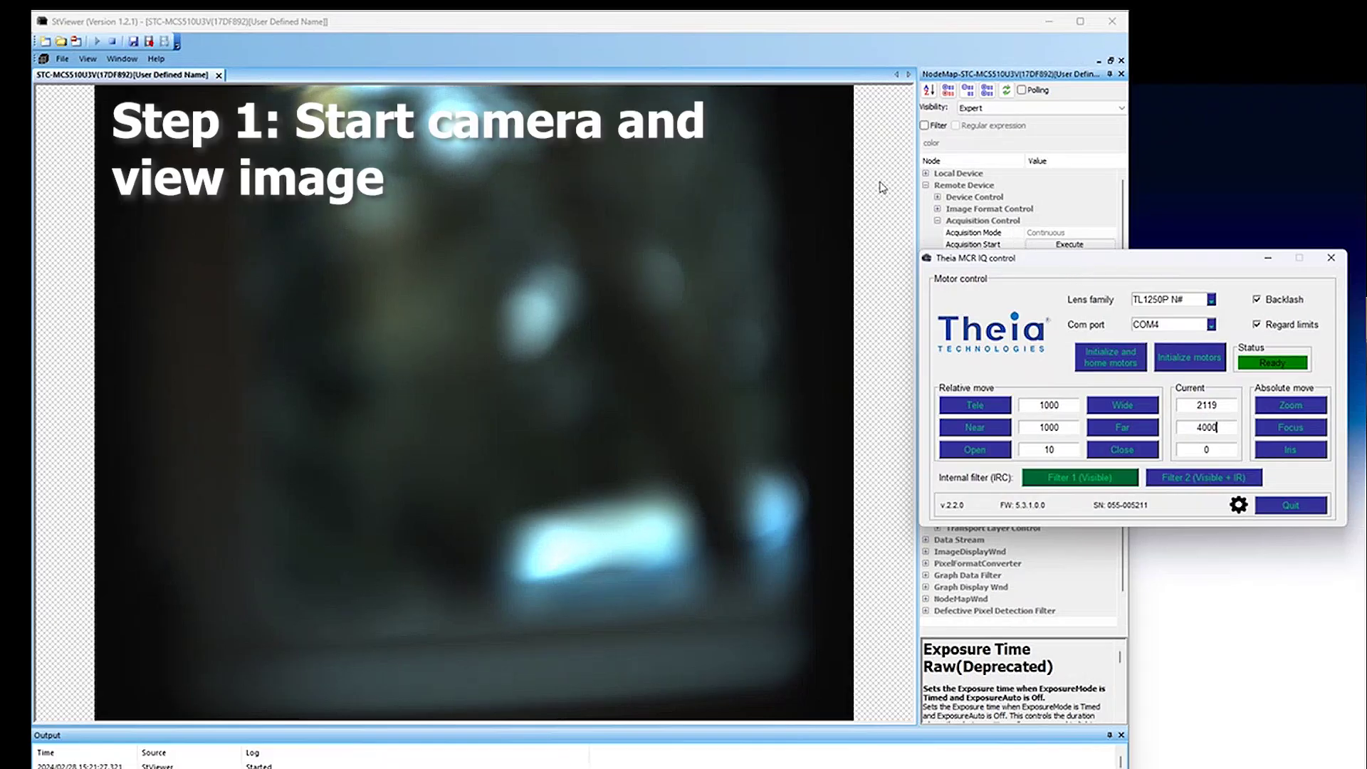
In Theia MCR IQ control, select com port COM4 and lens family TL1250P N#, and initialize and home the motors
{"action": "left_click", "coordinate": [858, 34]}
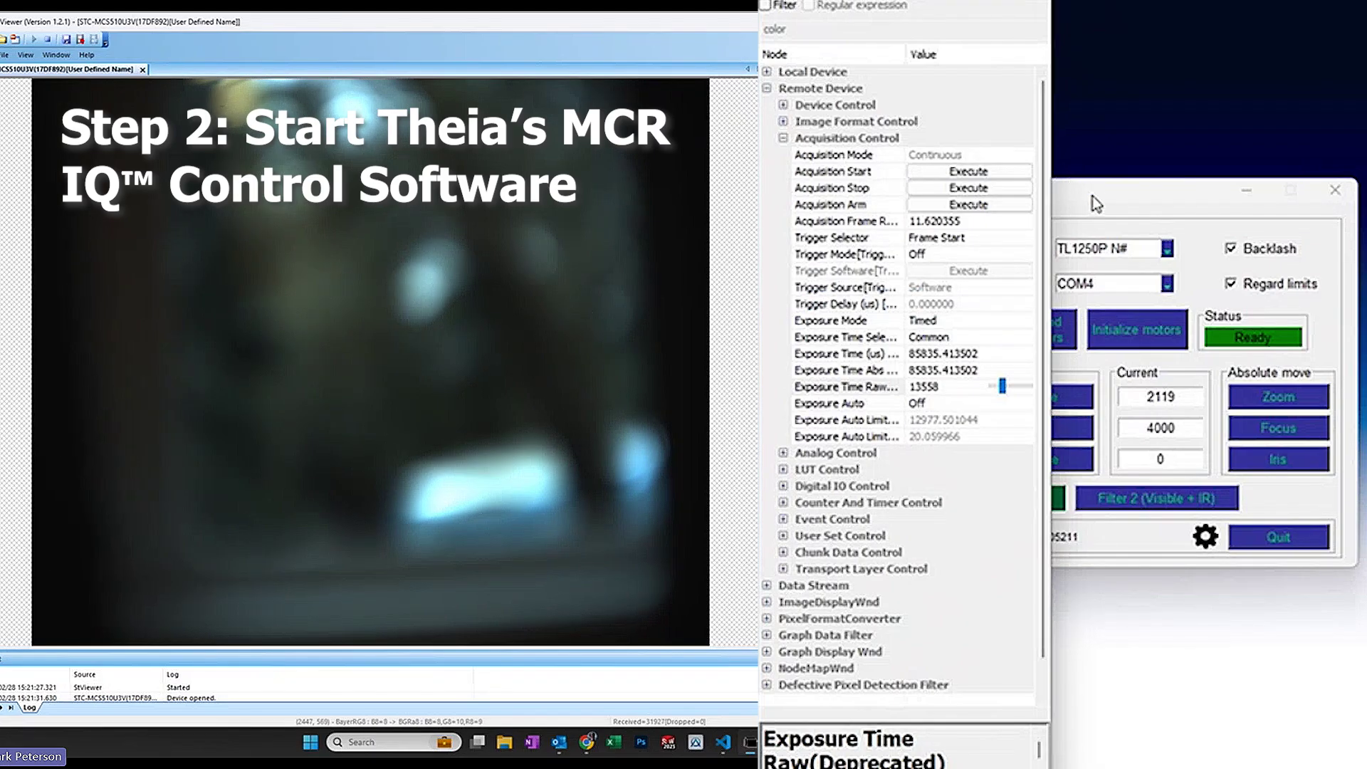
{"action": "left_click", "coordinate": [1095, 204]}
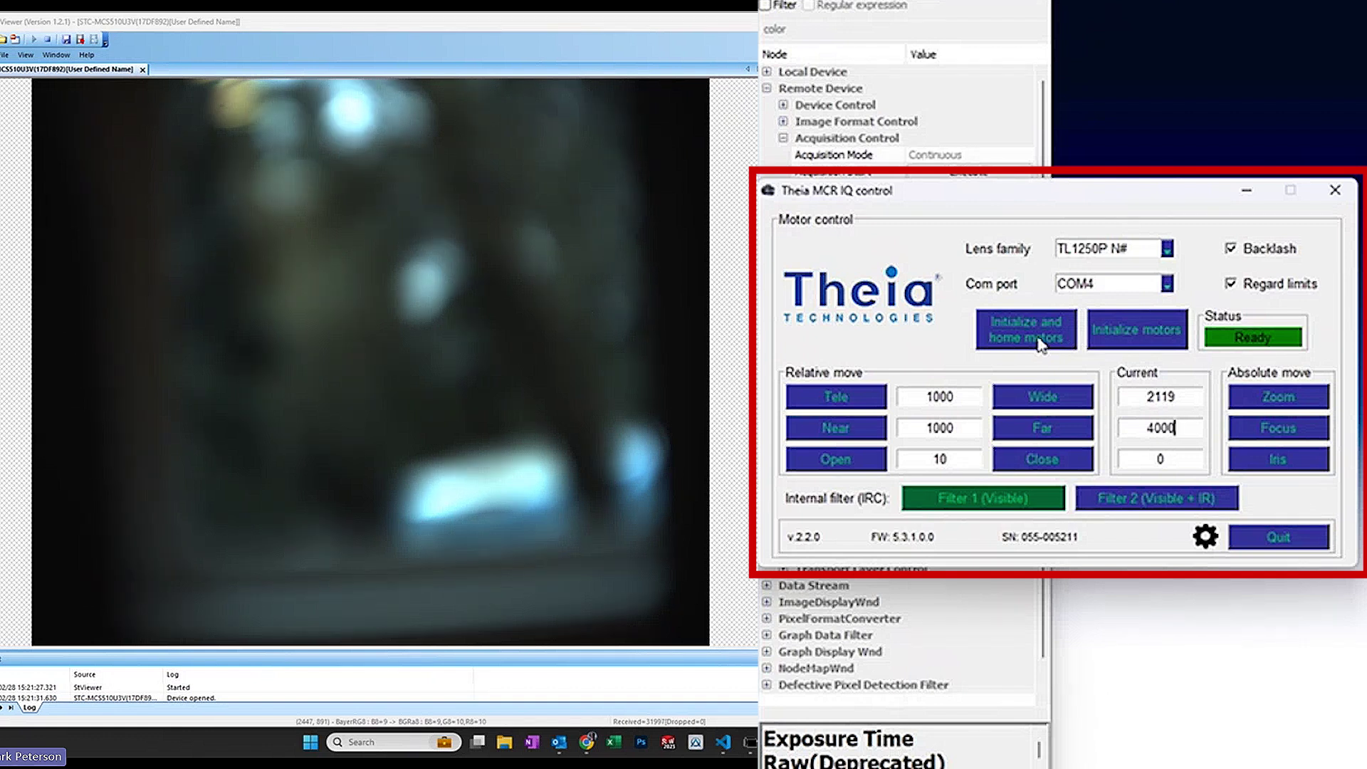
{"action": "left_click", "coordinate": [1166, 288]}
{"action": "left_click", "coordinate": [1131, 314]}
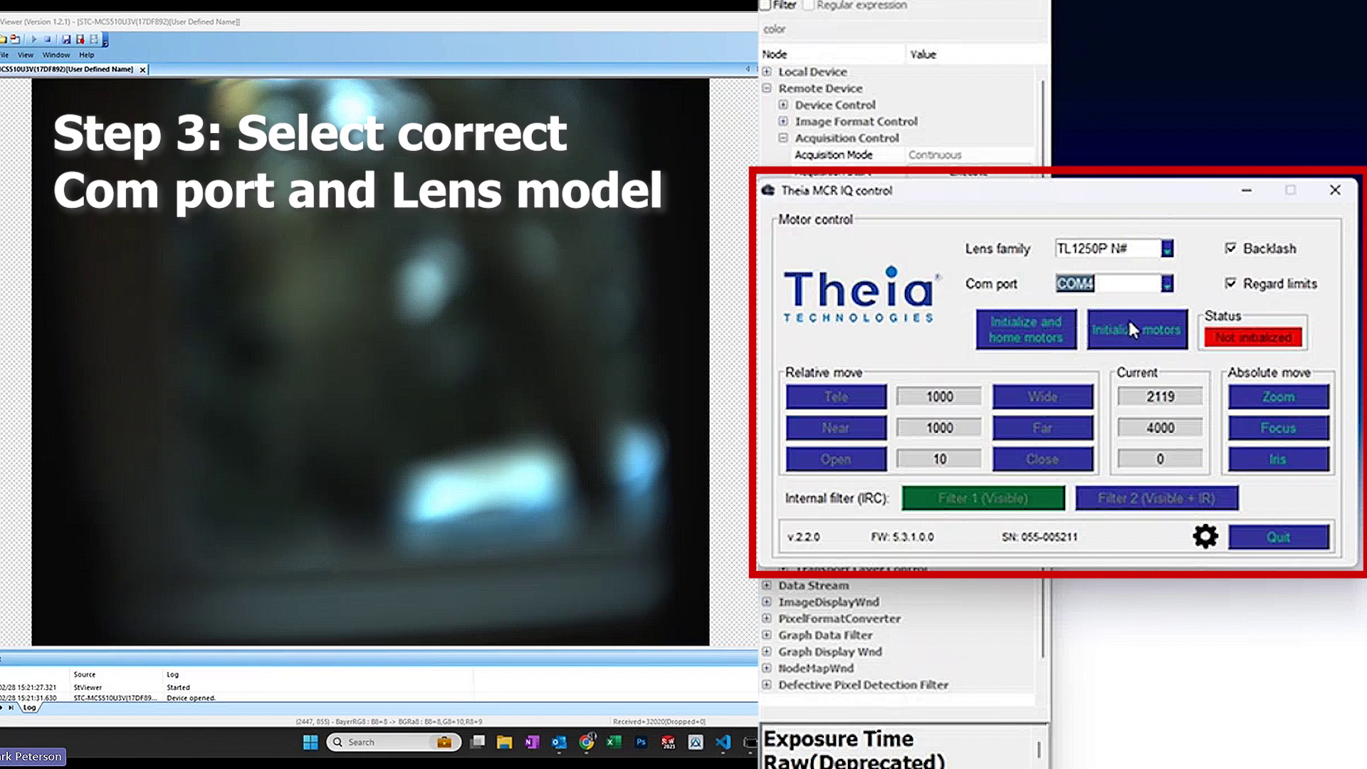
{"action": "left_click", "coordinate": [1167, 253]}
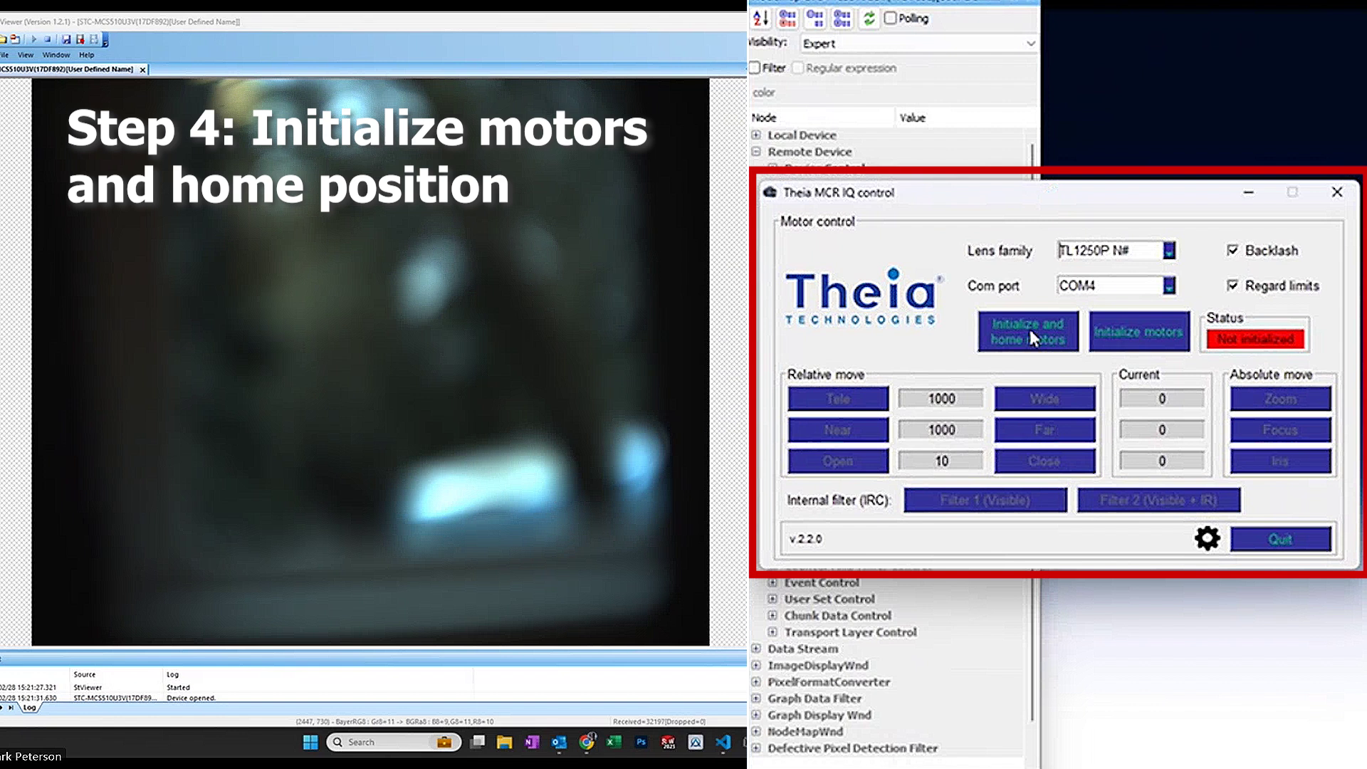
{"action": "left_click", "coordinate": [1029, 329]}
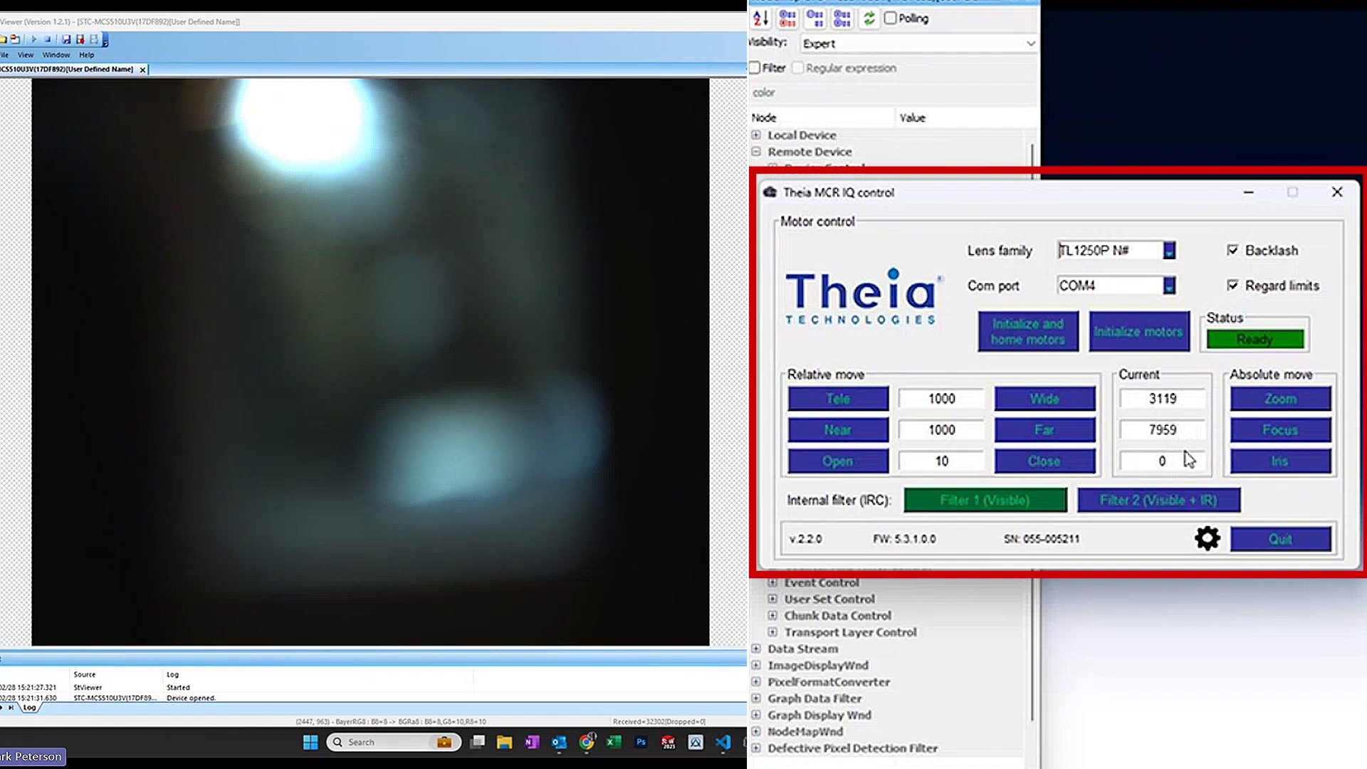
Make relative moves of 1000 steps toward tele for the zoom and 1000 steps toward near for the focus
{"action": "left_click", "coordinate": [838, 401]}
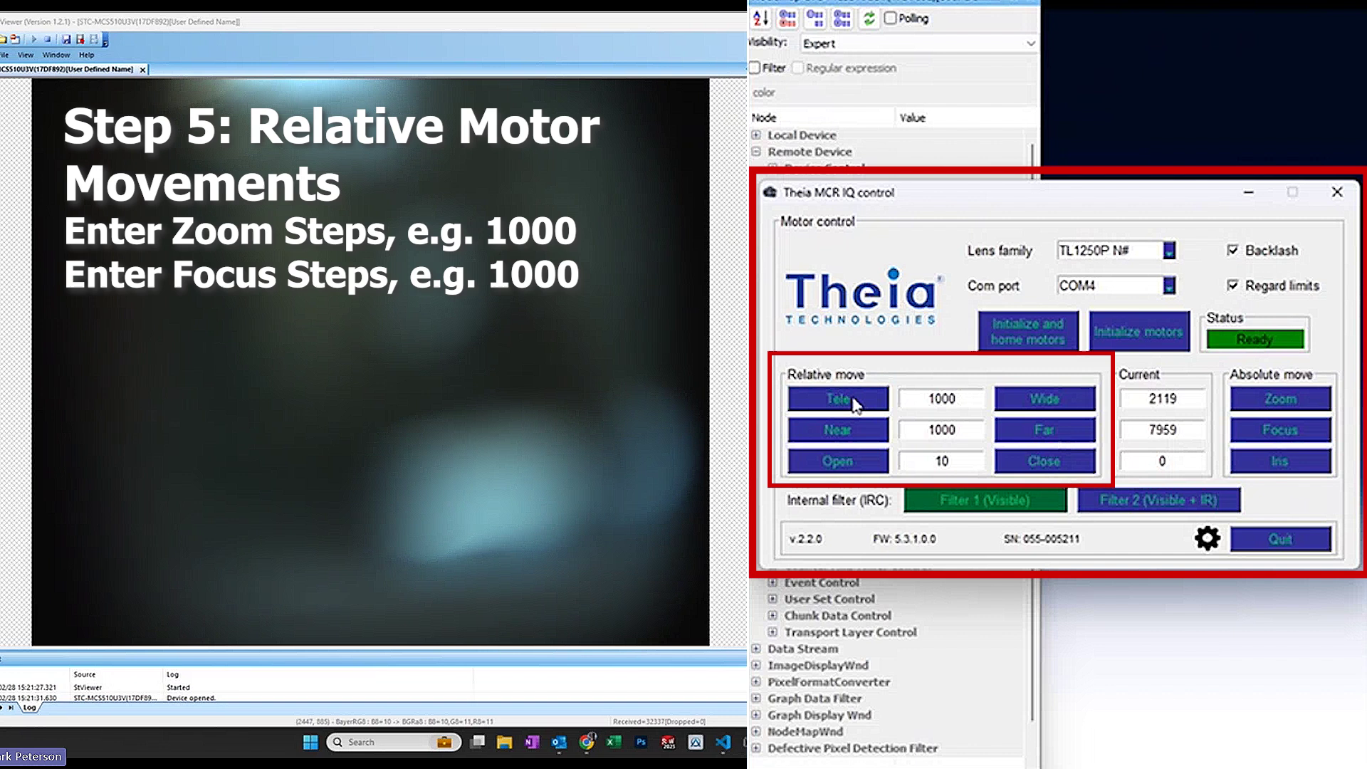
{"action": "left_click", "coordinate": [854, 433]}
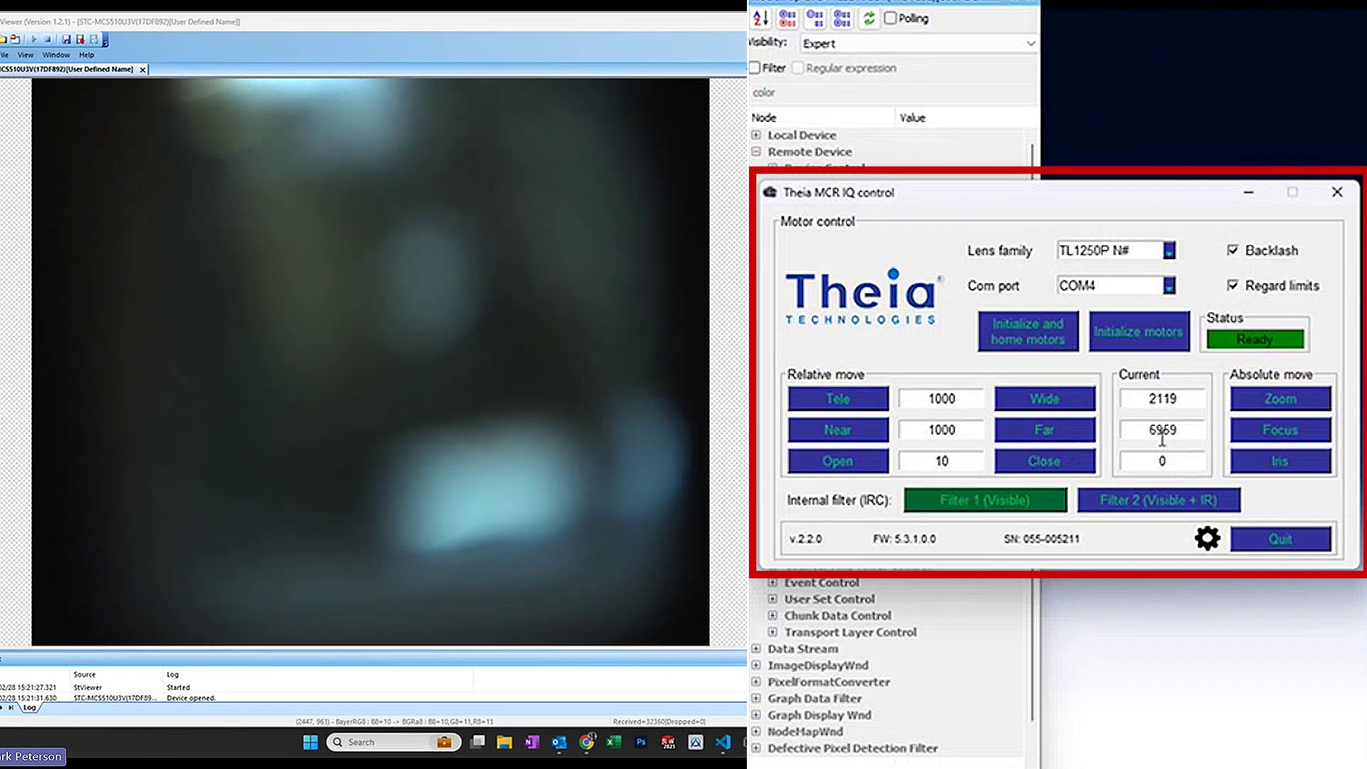
Move the focus motor to absolute position 2300
{"action": "left_click_drag", "start_coordinate": [1143, 431], "coordinate": [1193, 431]}
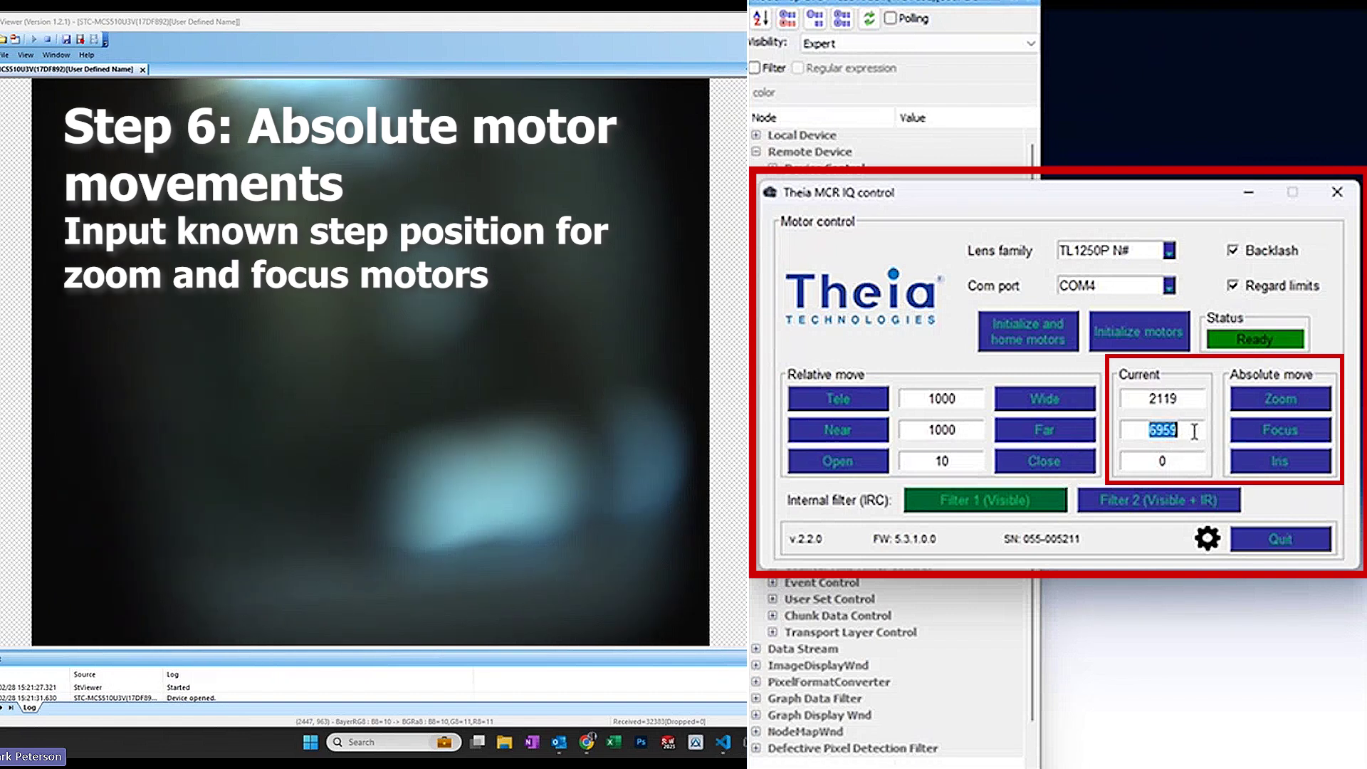
{"action": "type", "text": "2300"}
{"action": "left_click", "coordinate": [1291, 429]}
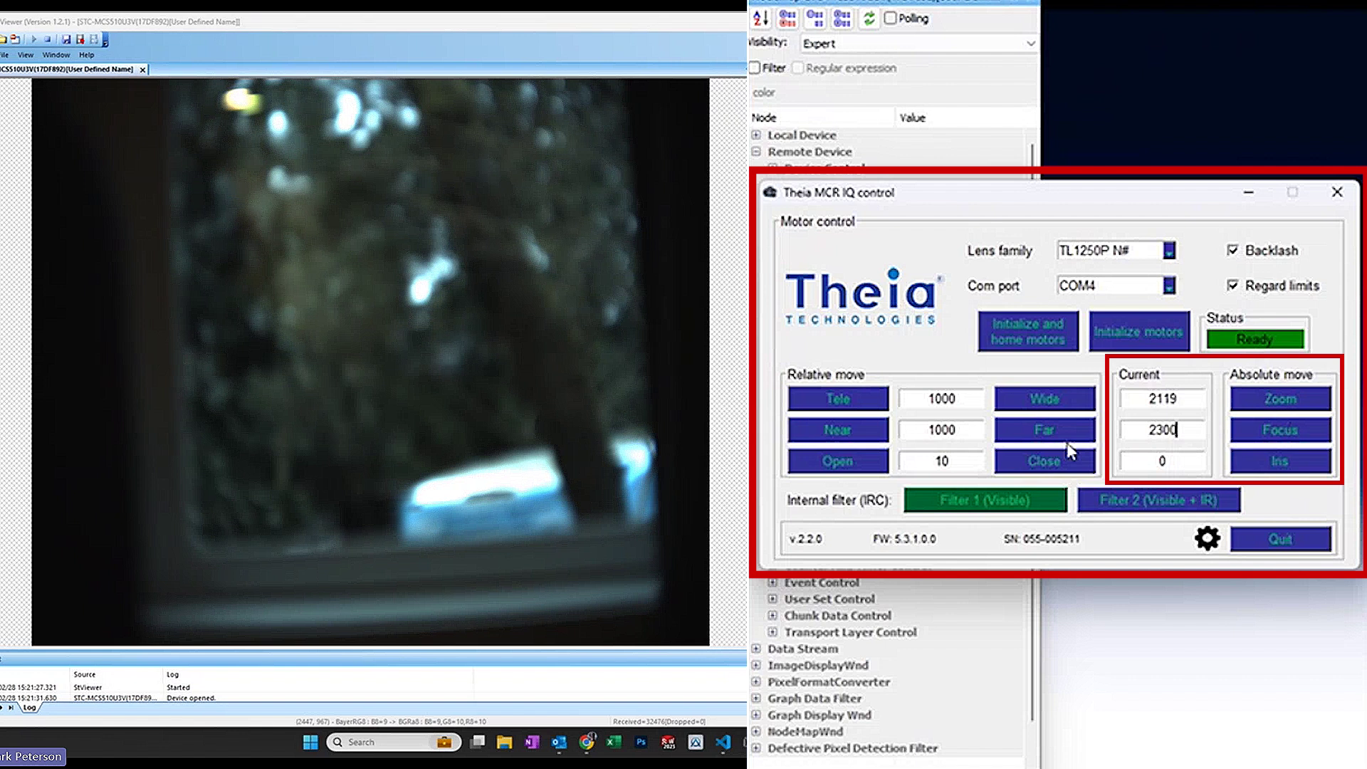
Set the relative focus increment to 100 steps and move the focus nearer repeatedly until it reaches position 1400
{"action": "left_click", "coordinate": [958, 430]}
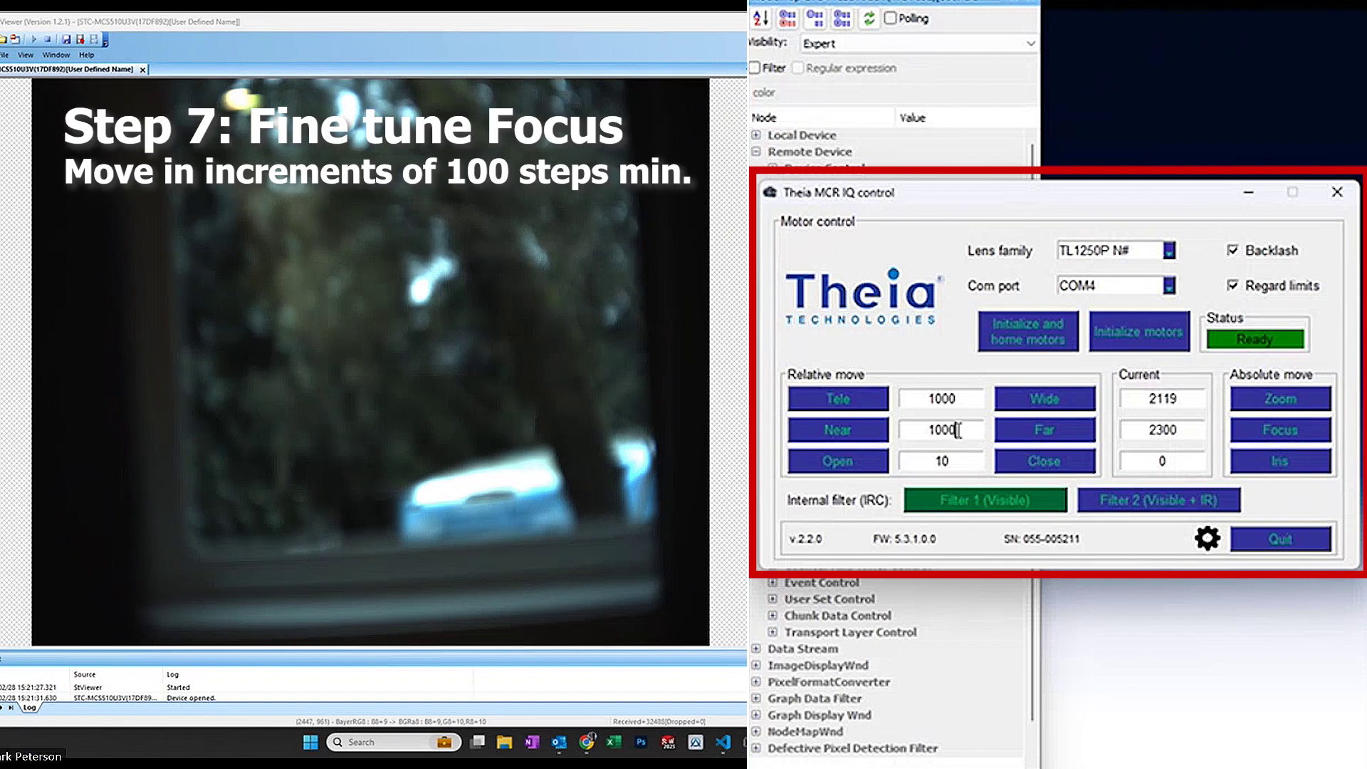
{"action": "key", "text": "BackSpace"}
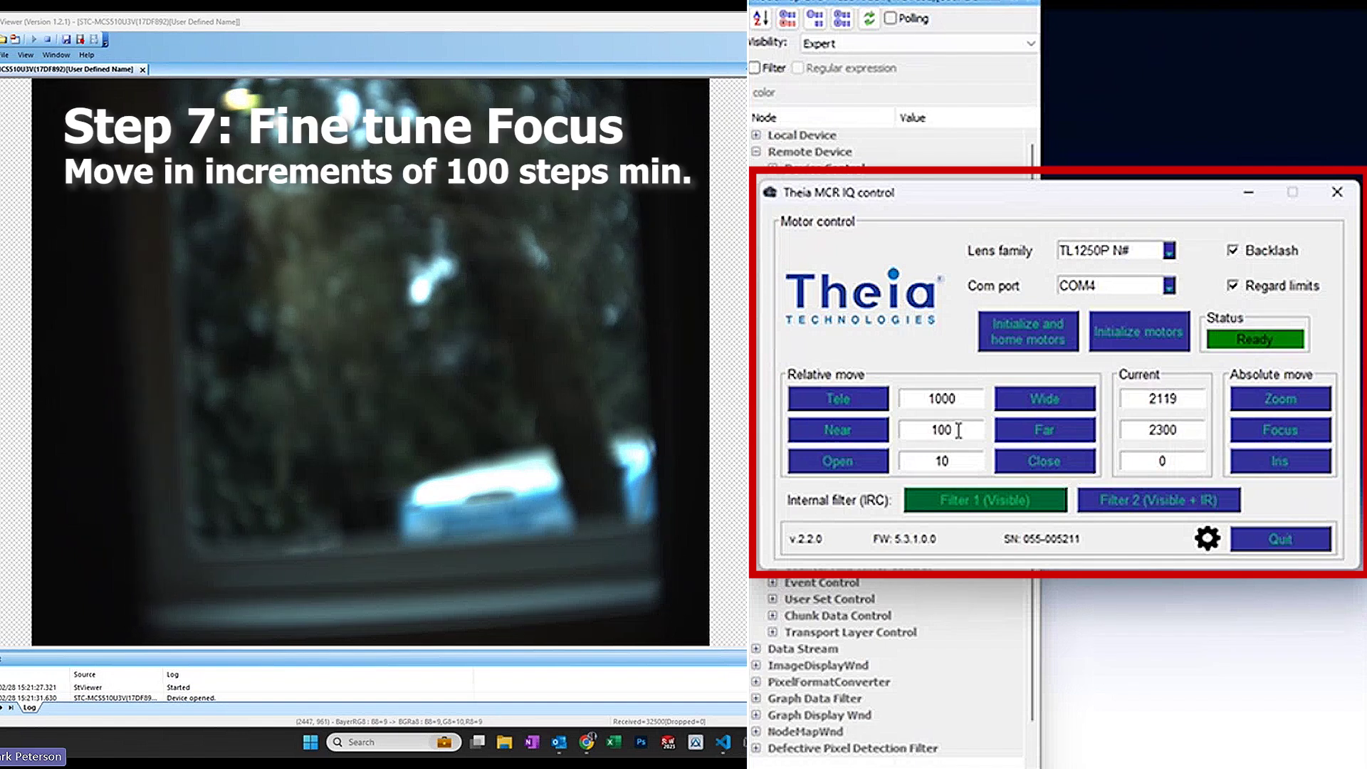
{"action": "left_click", "coordinate": [851, 440]}
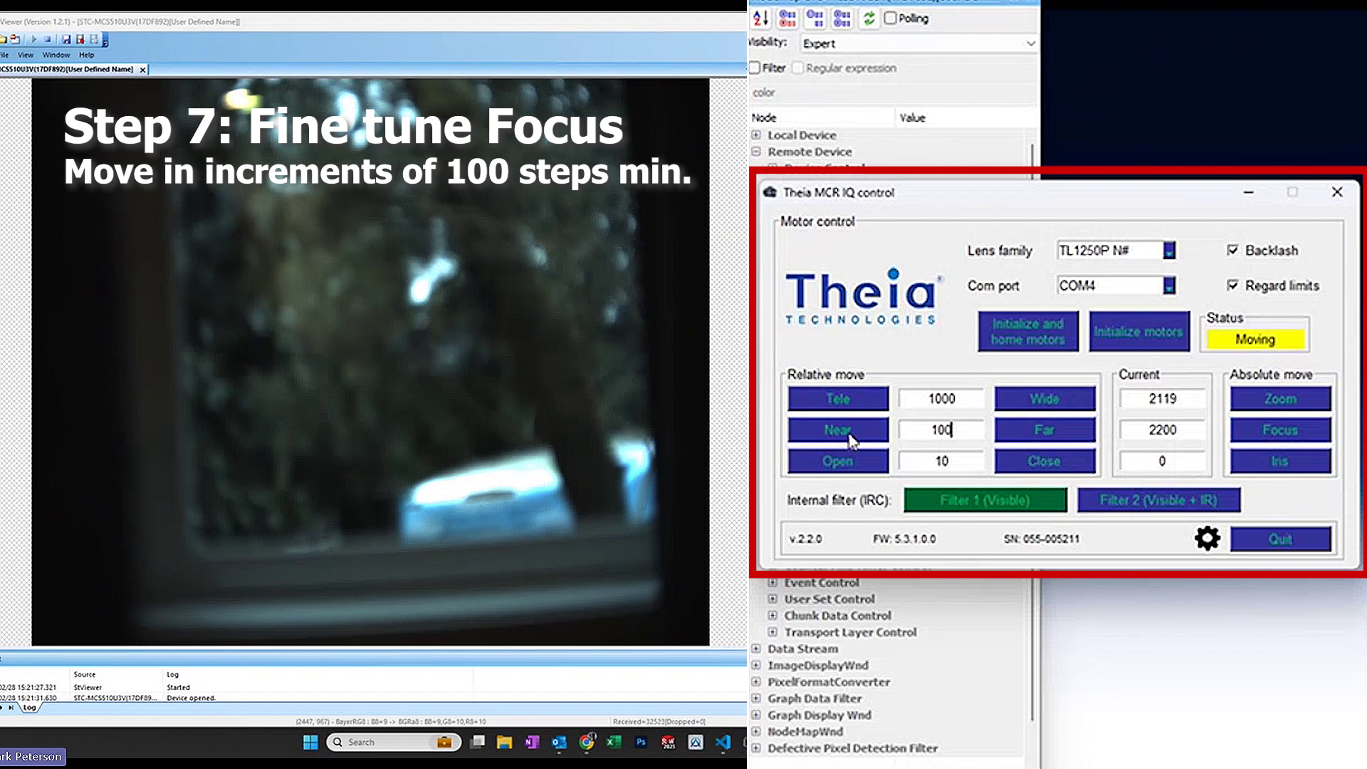
{"action": "left_click", "coordinate": [851, 440]}
{"action": "left_click", "coordinate": [851, 440]}
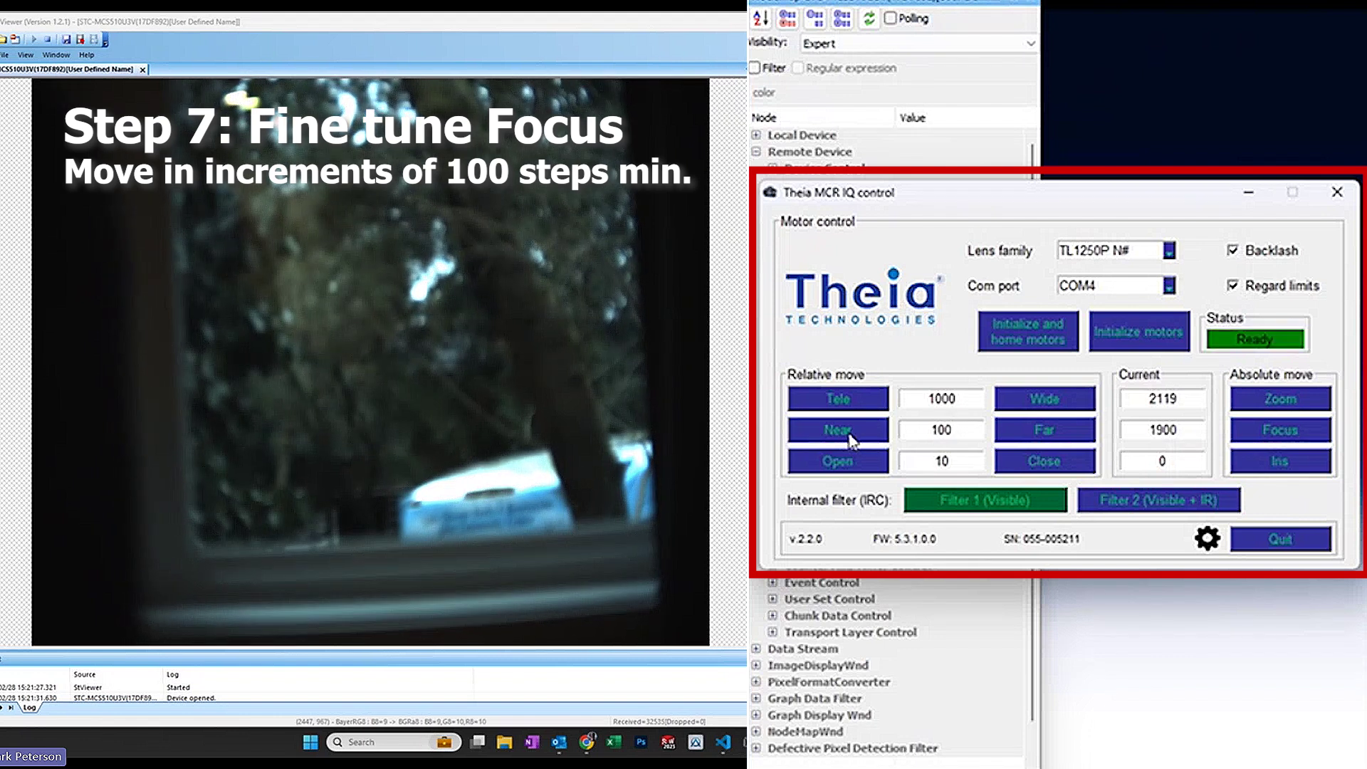
{"action": "left_click", "coordinate": [850, 440]}
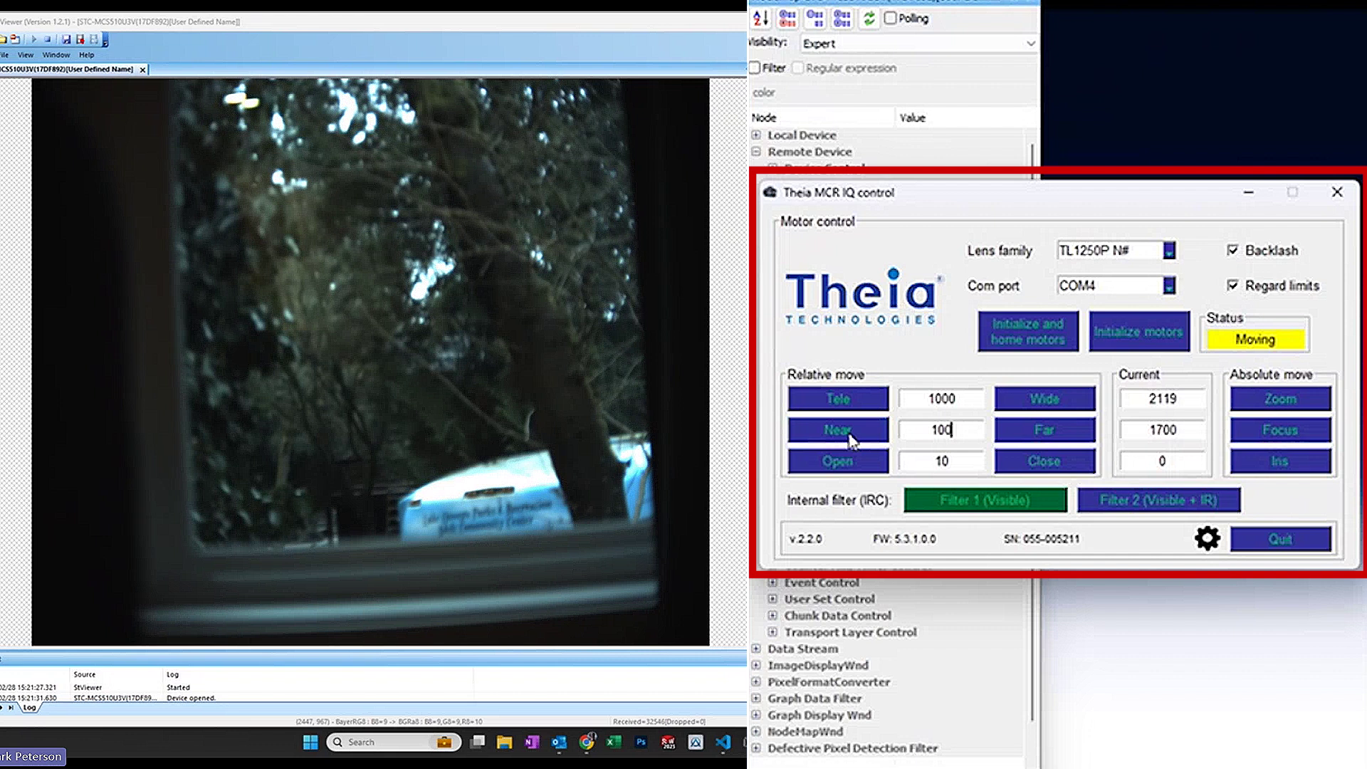
{"action": "left_click", "coordinate": [851, 440]}
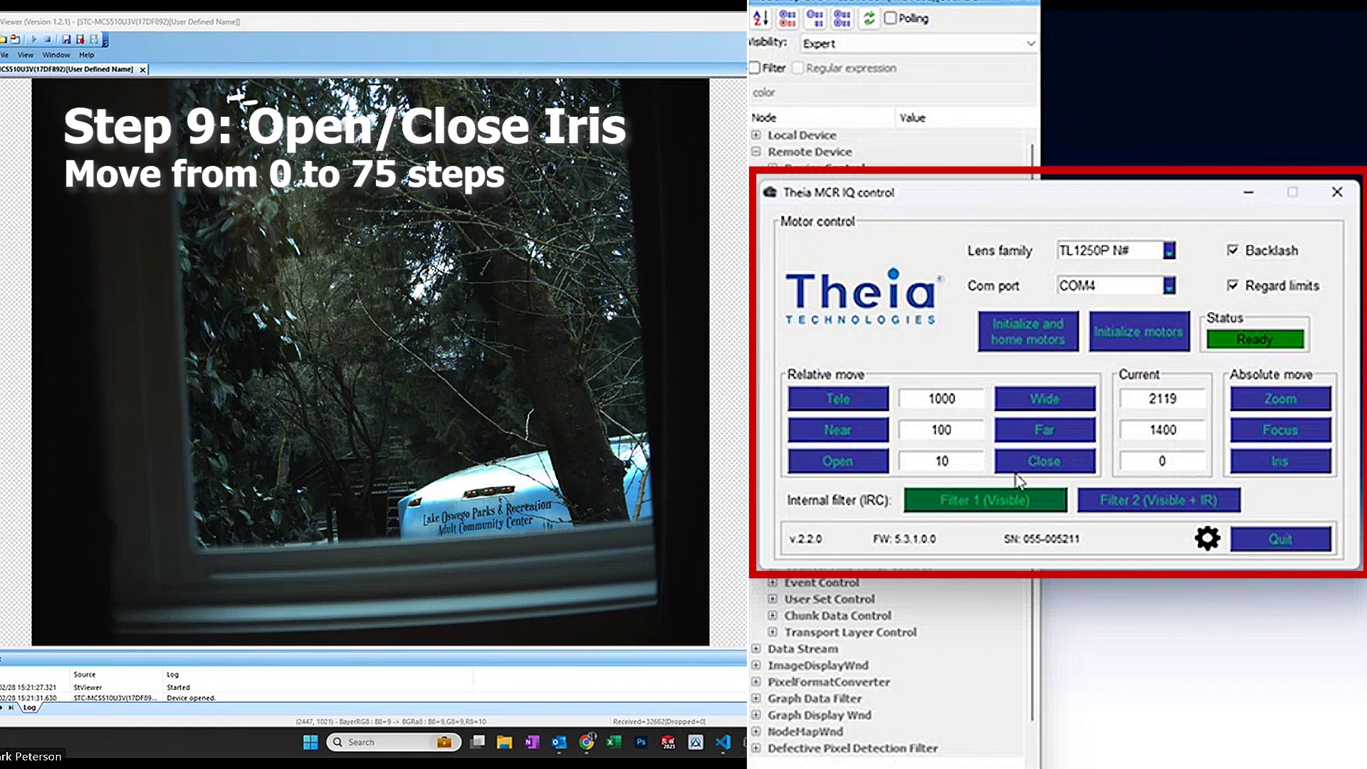
Close the iris to position 30 with three relative moves of 10 steps
{"action": "left_click", "coordinate": [1048, 462]}
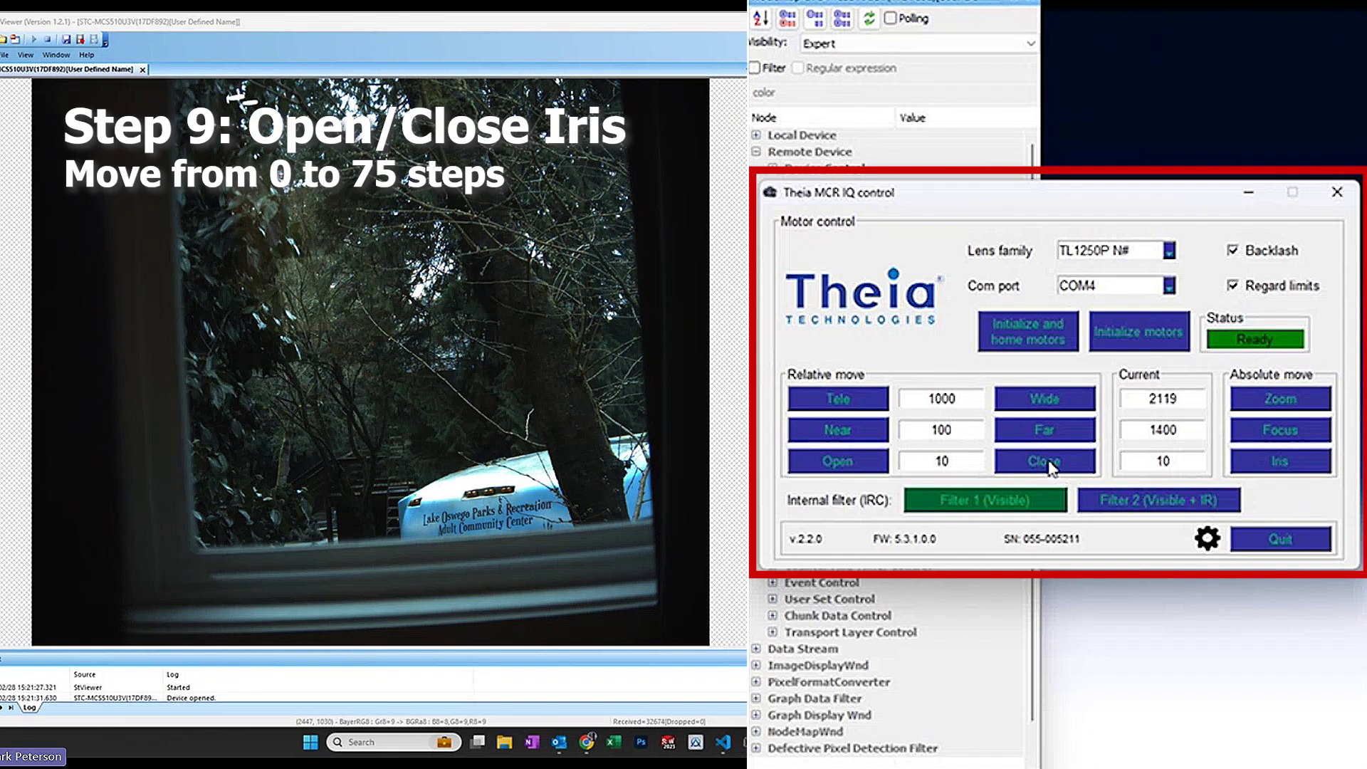
{"action": "left_click", "coordinate": [1048, 463]}
{"action": "left_click", "coordinate": [1048, 462]}
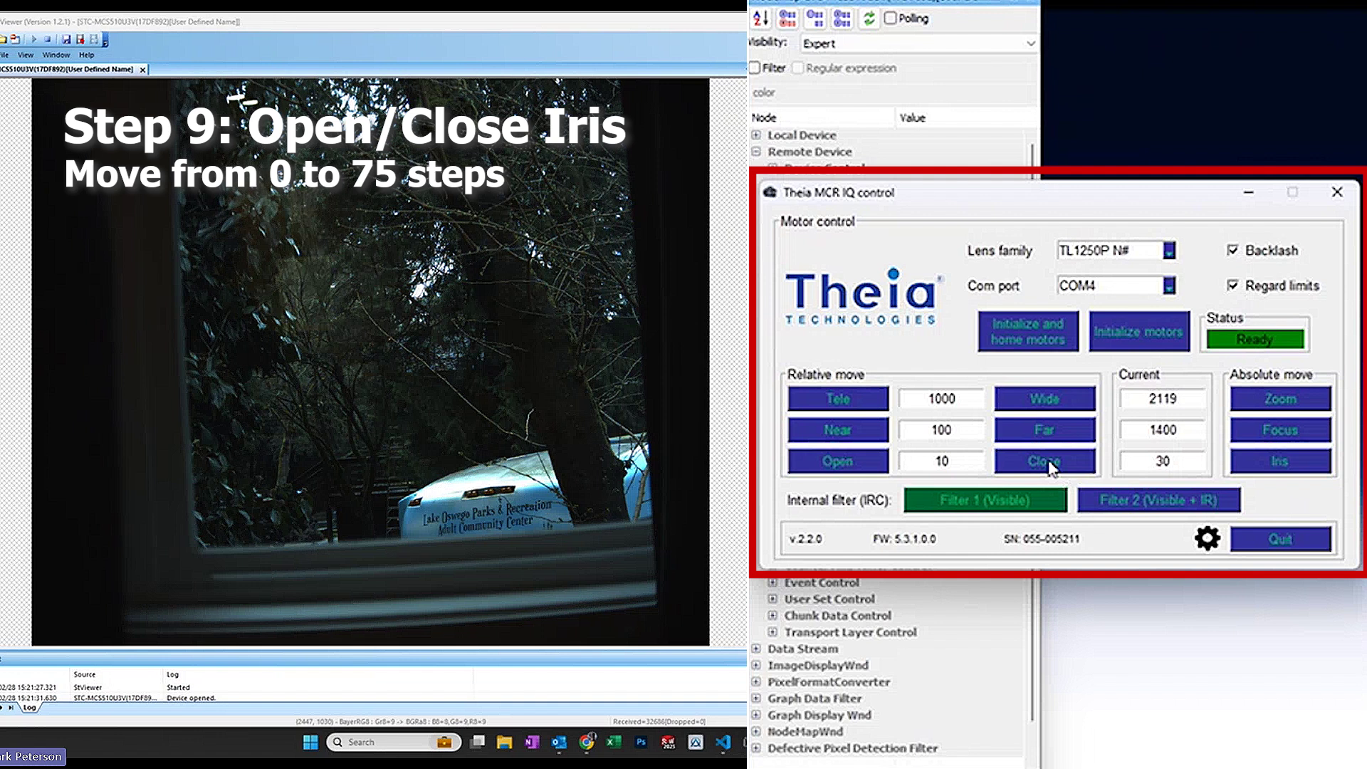
Reopen the iris with an absolute move to position 0
{"action": "left_click_drag", "start_coordinate": [1209, 463], "coordinate": [1111, 479]}
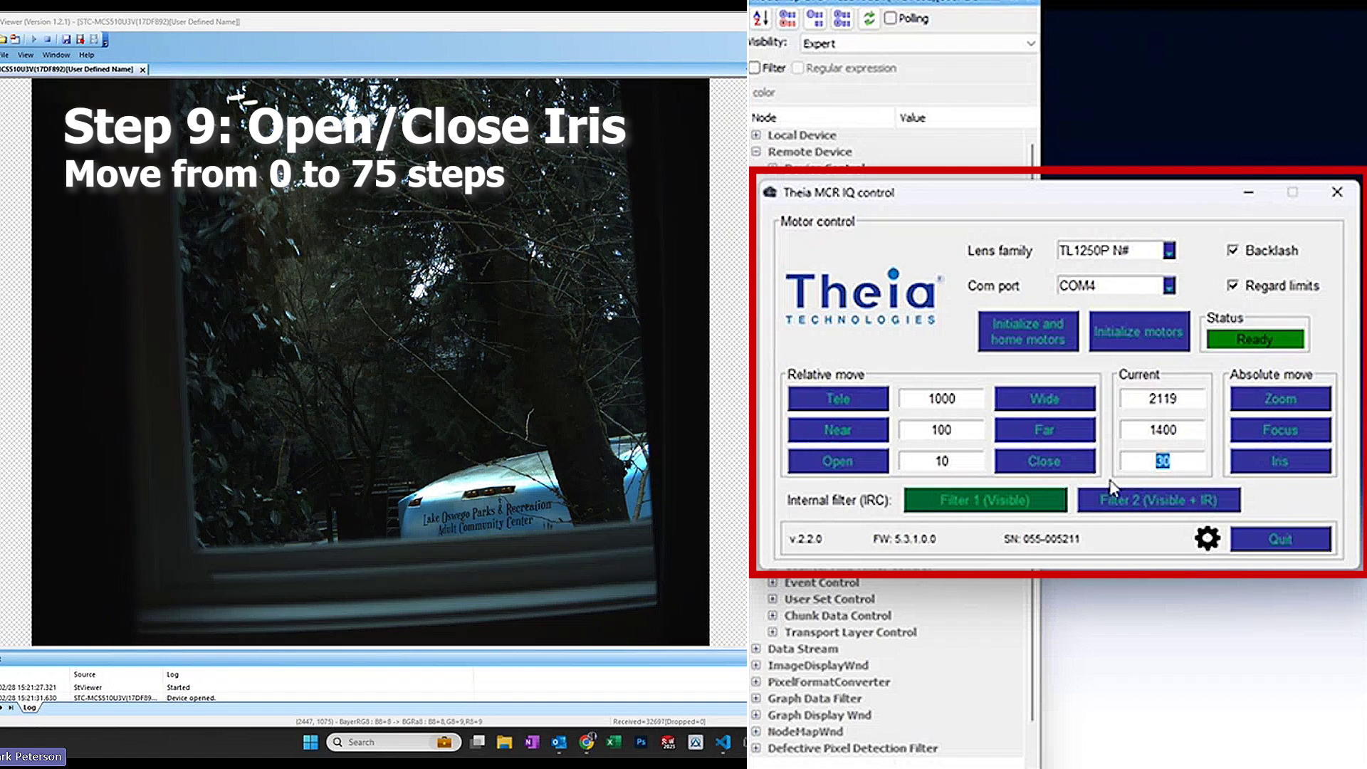
{"action": "type", "text": "0"}
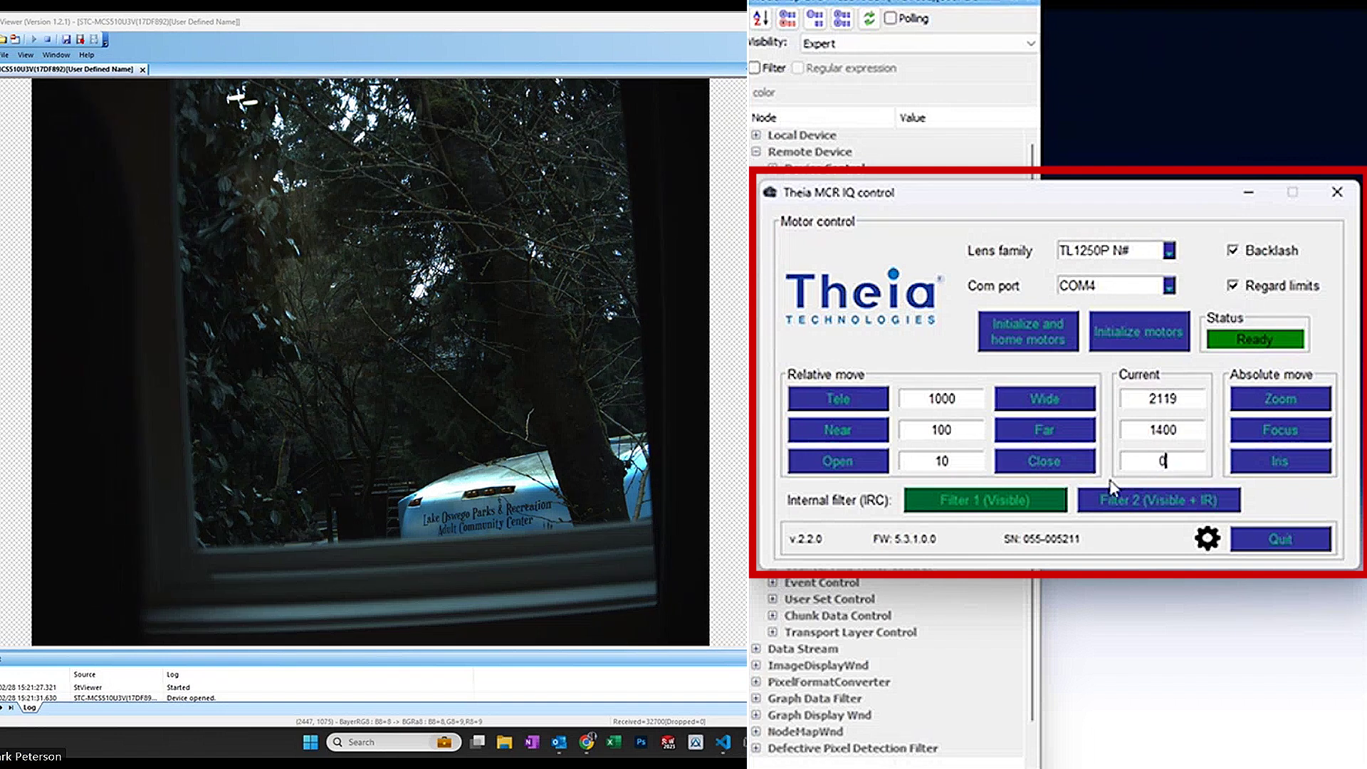
{"action": "left_click", "coordinate": [1307, 464]}
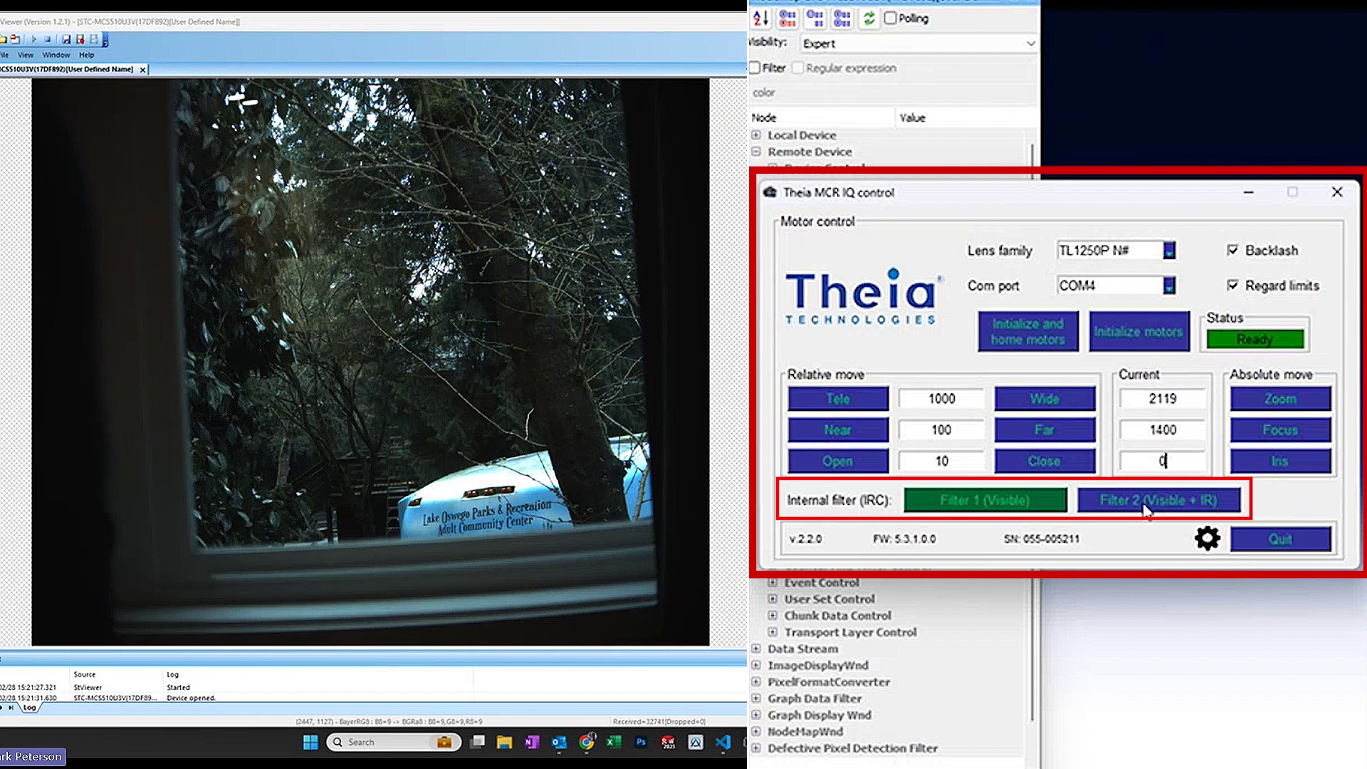
Switch the internal filter to Filter 2 (Visible + IR) and back to Filter 1 (Visible)
{"action": "left_click", "coordinate": [1160, 507]}
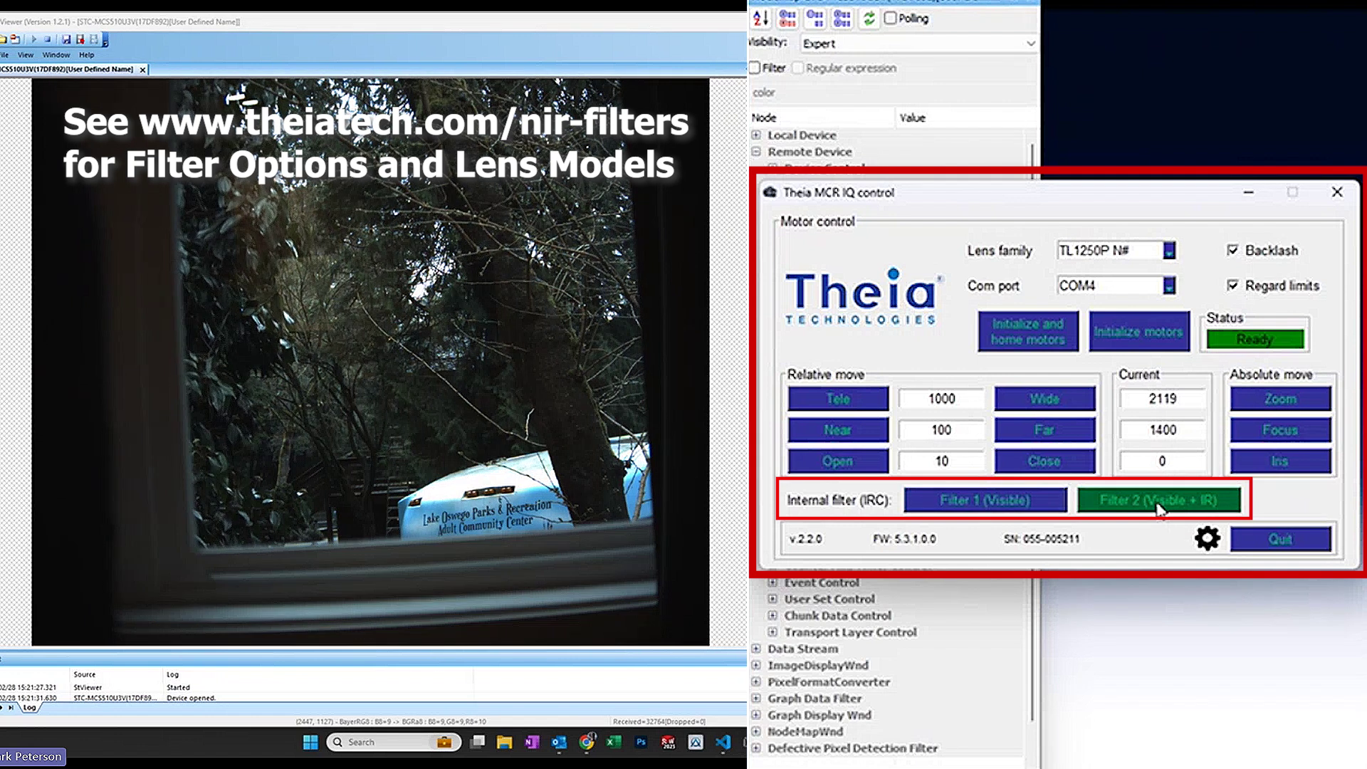
{"action": "left_click", "coordinate": [970, 507]}
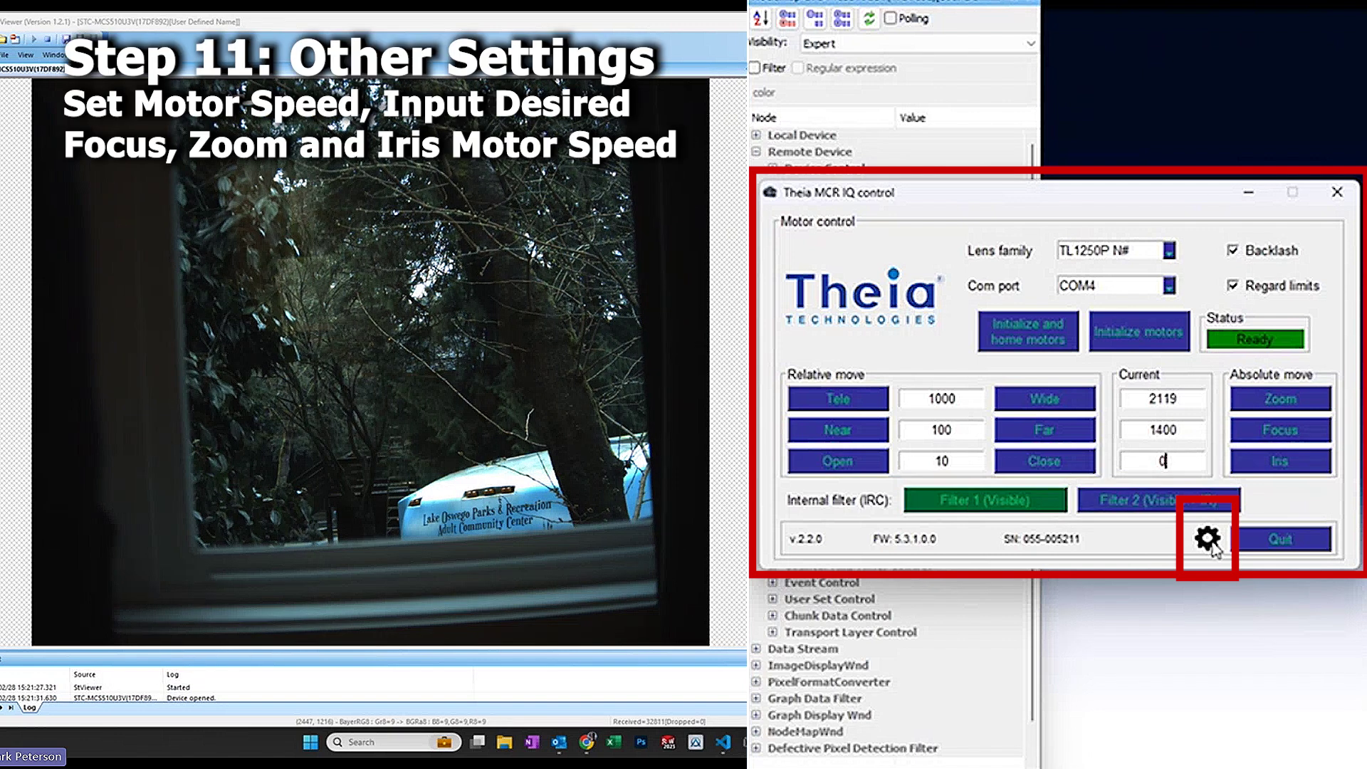
Open the additional settings and examine the focus, zoom and iris motor speeds
{"action": "left_click", "coordinate": [1208, 543]}
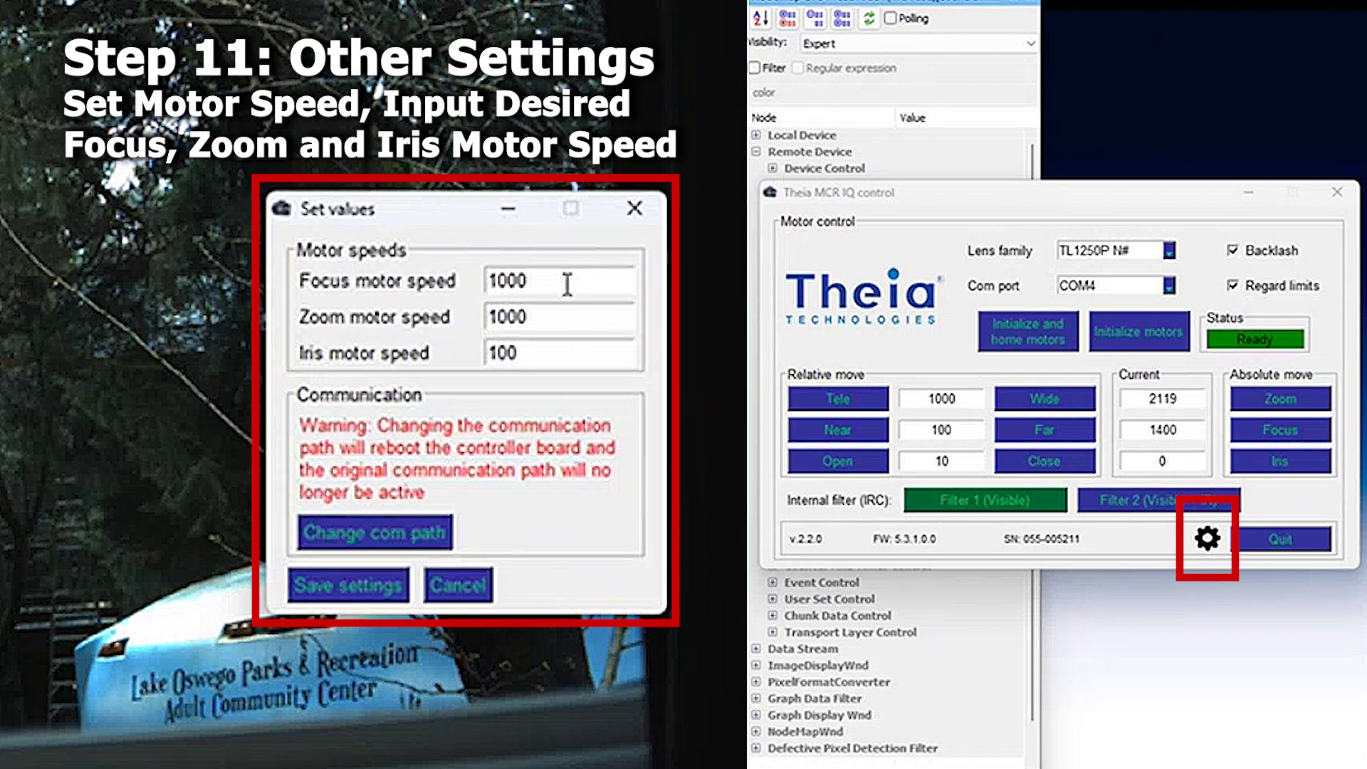
{"action": "double_click", "coordinate": [567, 284]}
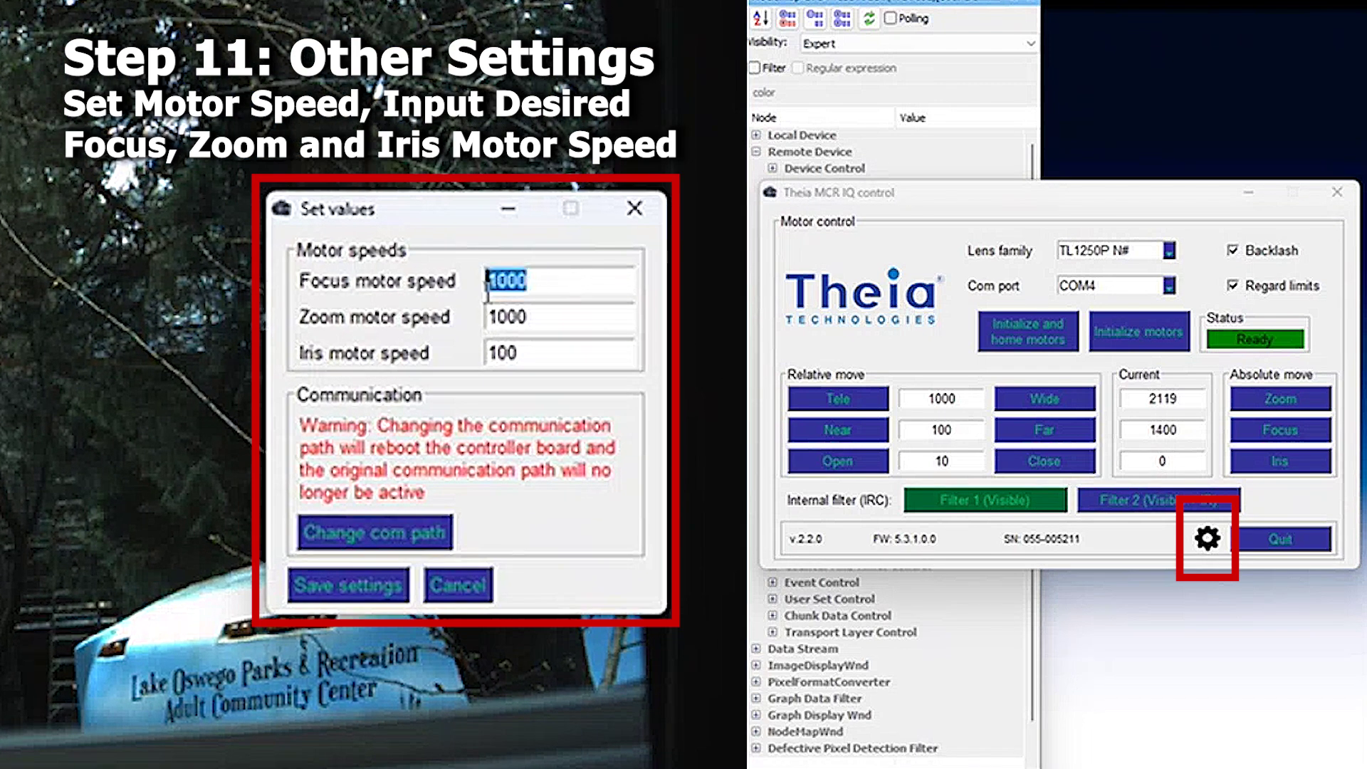
{"action": "double_click", "coordinate": [539, 352]}
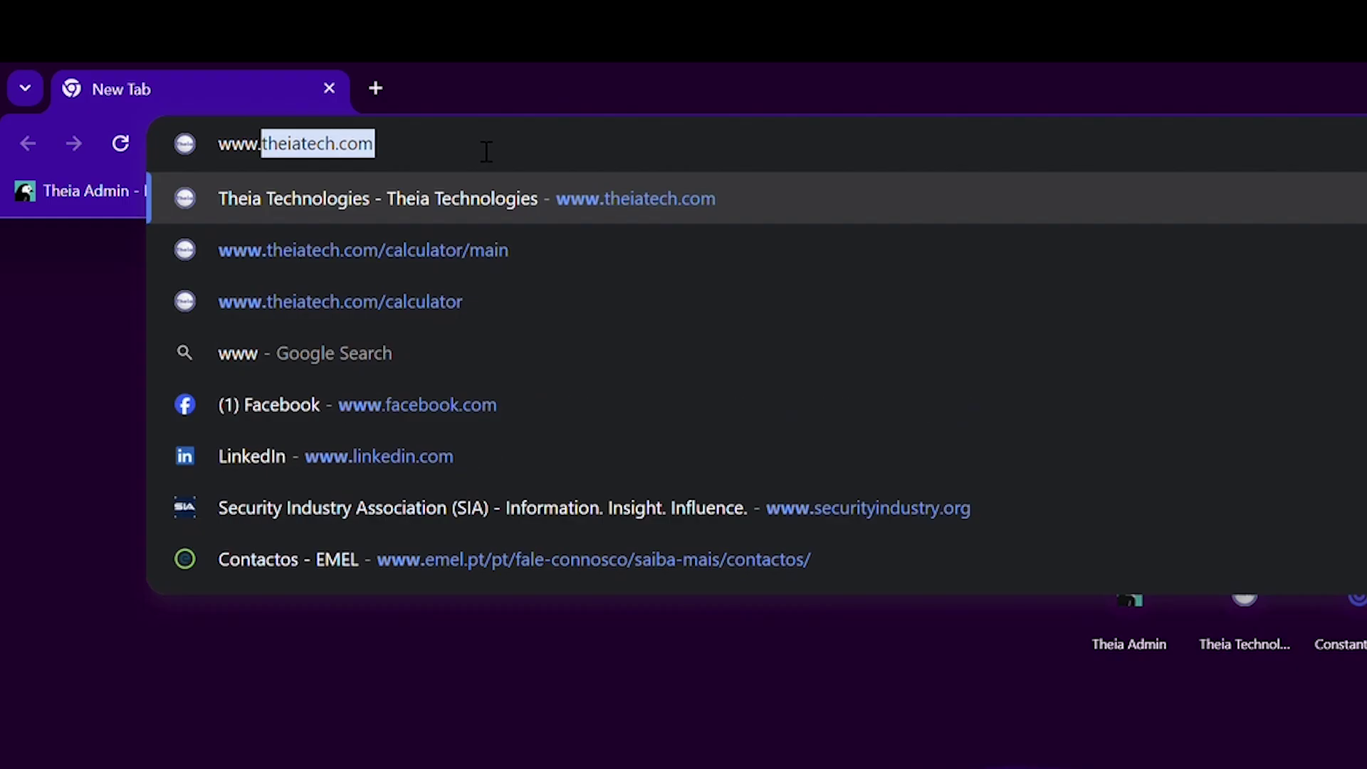
{"action": "type", "text": "theiatech."}
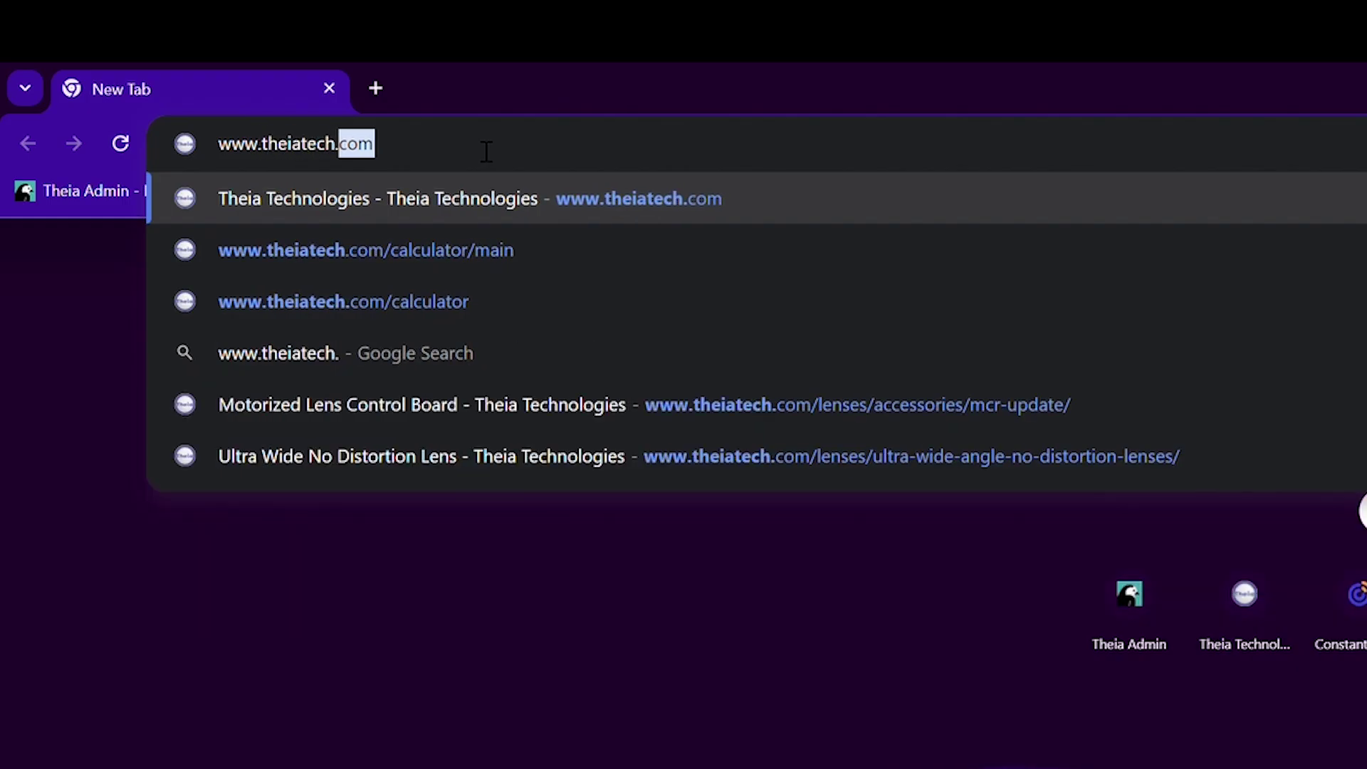
{"action": "key", "text": "Return"}
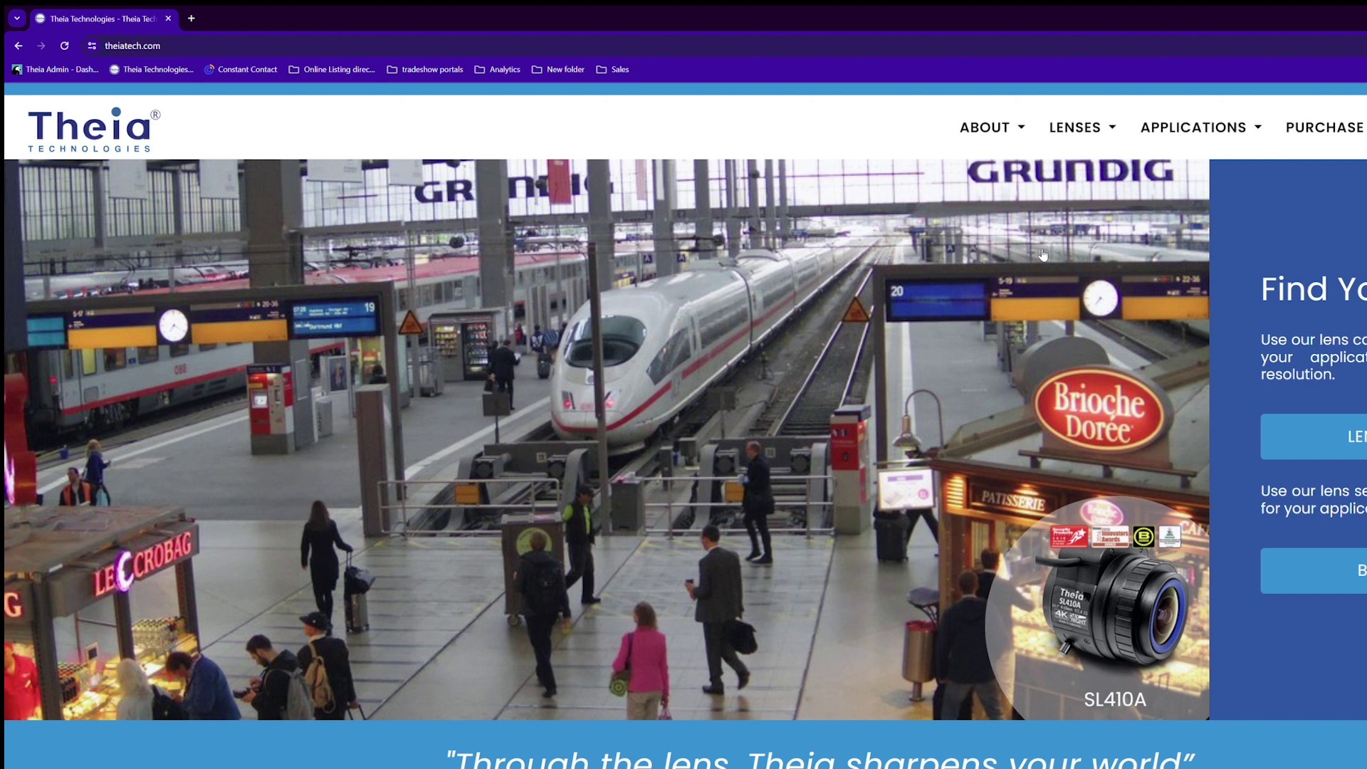
{"action": "mouse_move", "coordinate": [1100, 135]}
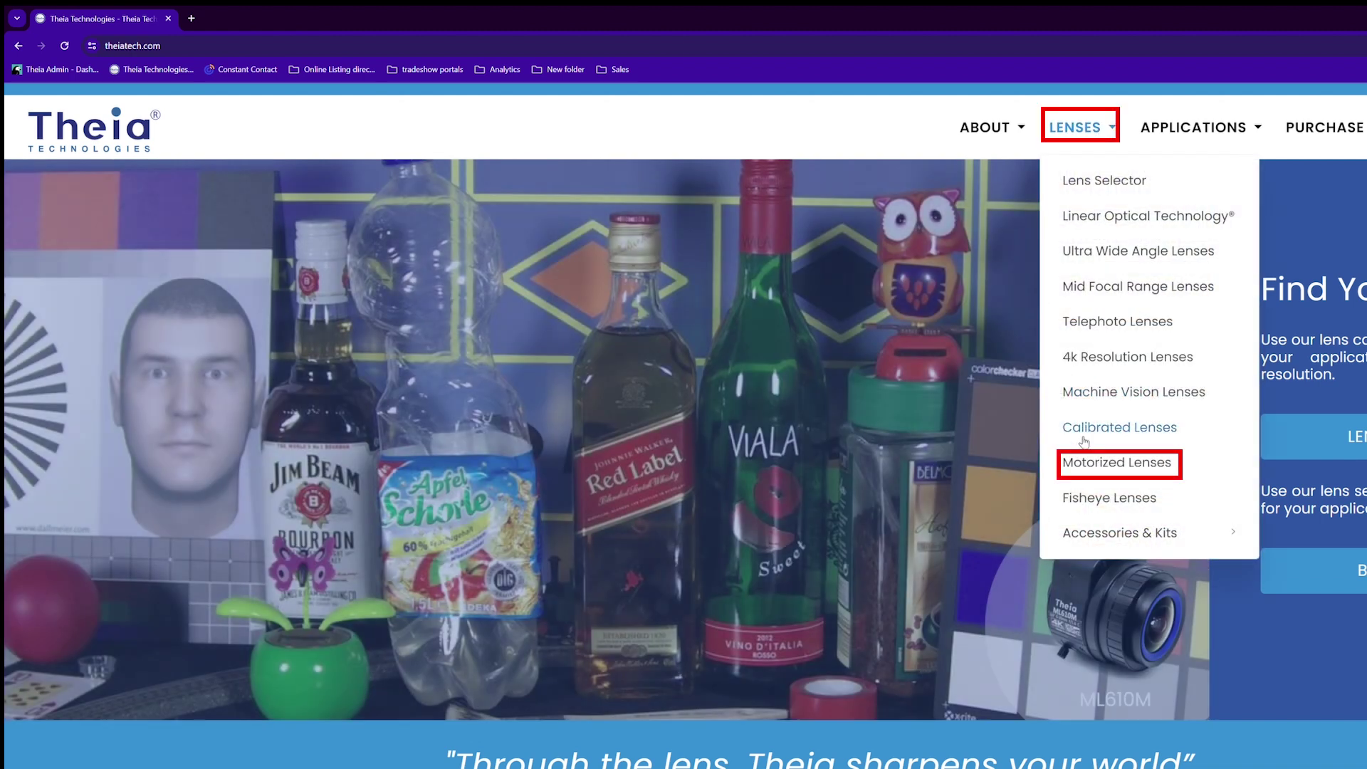
{"action": "left_click", "coordinate": [1116, 462]}
Open the THEIA Motorized Lens Family Specification and find the zoom and focus speed ranges in the TL410 motor specifications
{"action": "scroll", "coordinate": [749, 404], "scroll_direction": "down", "scroll_amount": 5}
{"action": "scroll", "coordinate": [622, 347], "scroll_direction": "down", "scroll_amount": 2}
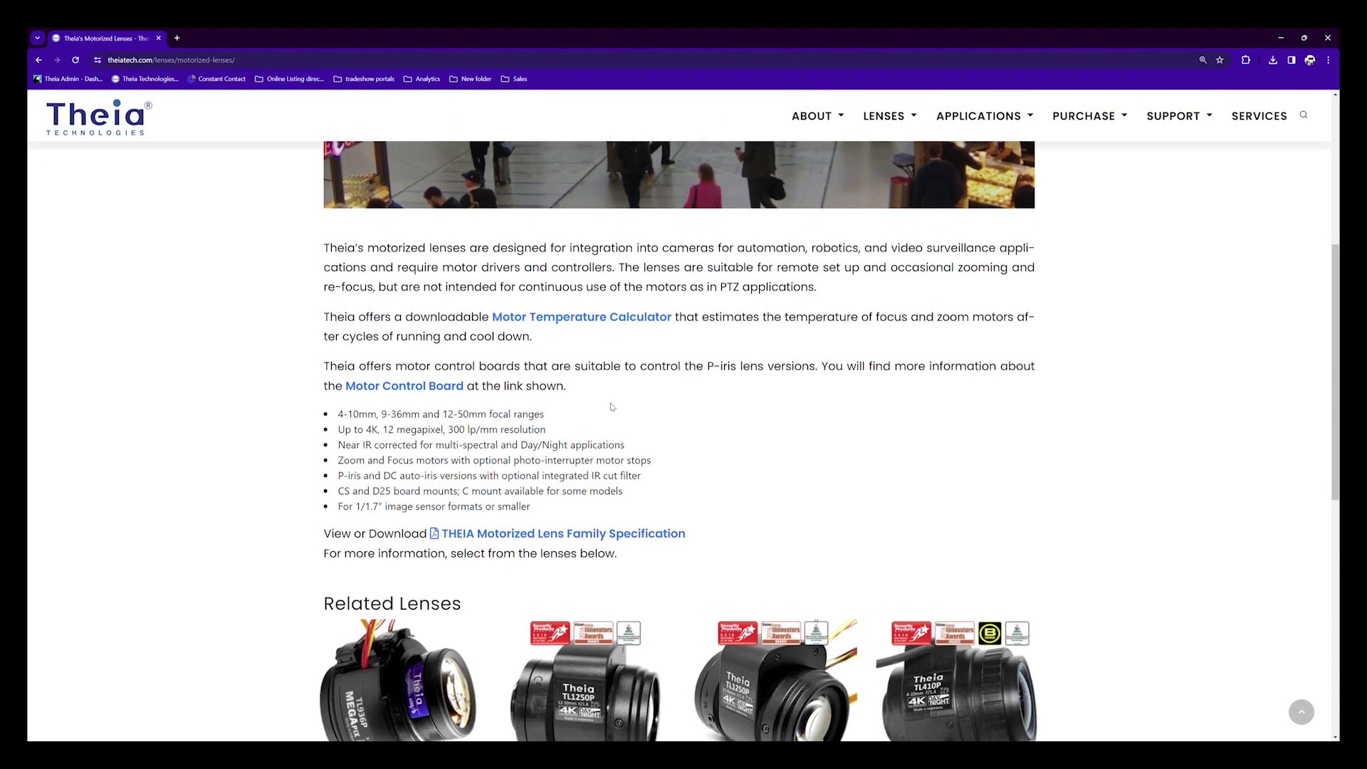
{"action": "left_click", "coordinate": [600, 496]}
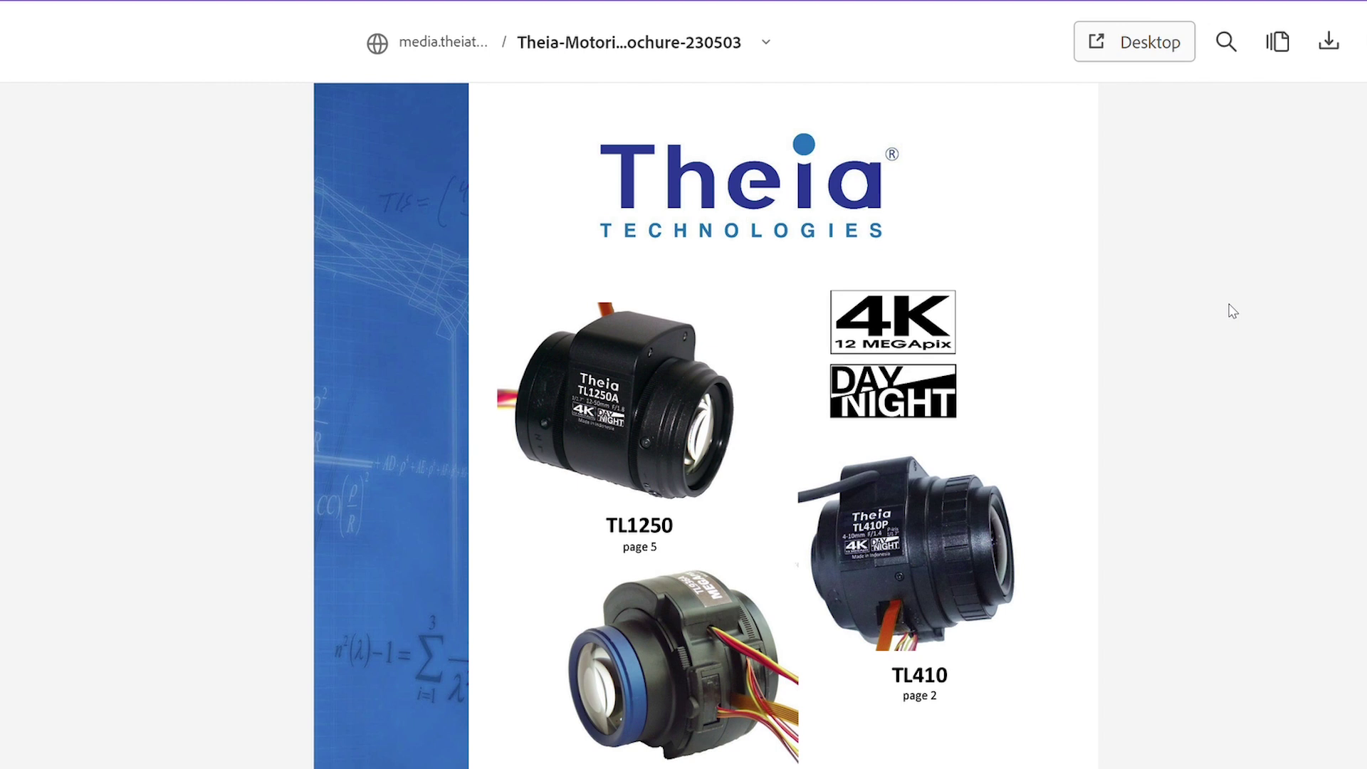
{"action": "scroll", "coordinate": [1210, 313], "scroll_direction": "down", "scroll_amount": 10}
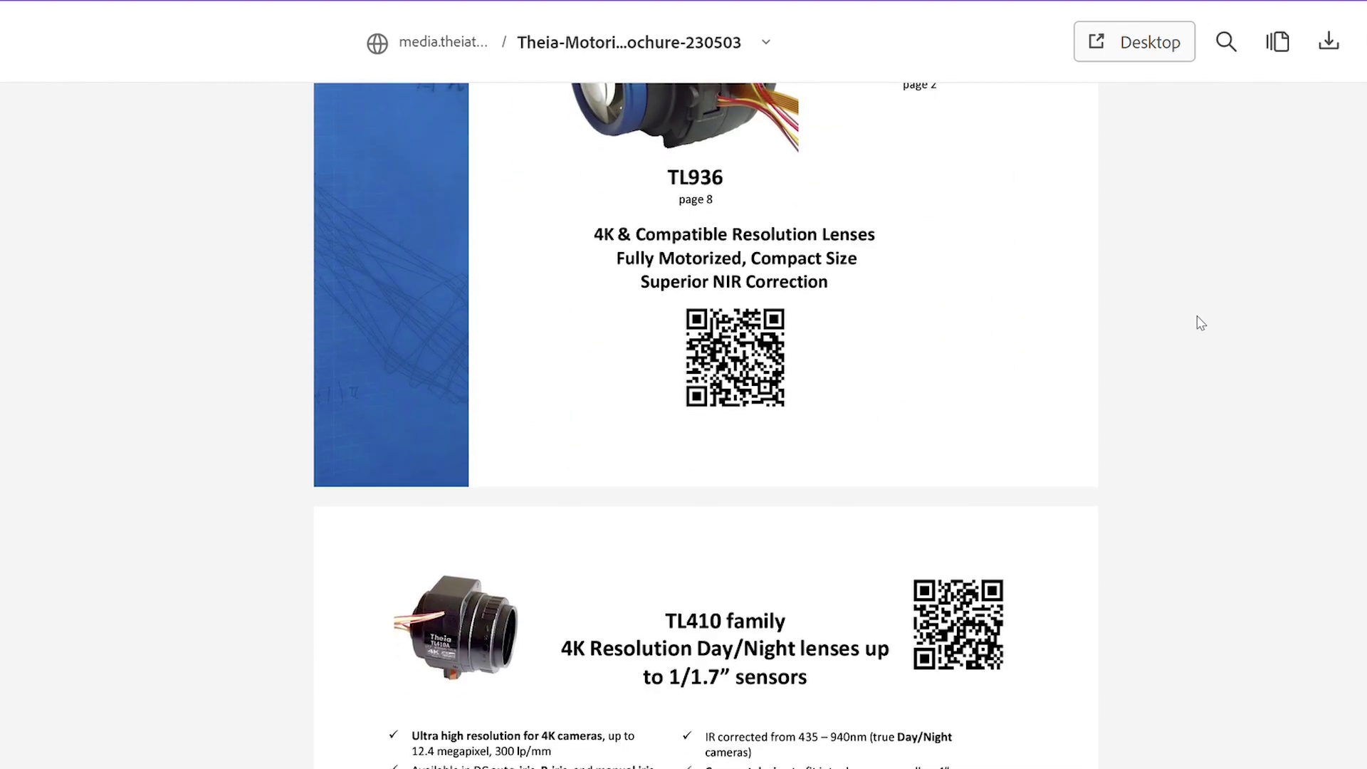
{"action": "scroll", "coordinate": [1201, 322], "scroll_direction": "down", "scroll_amount": 7}
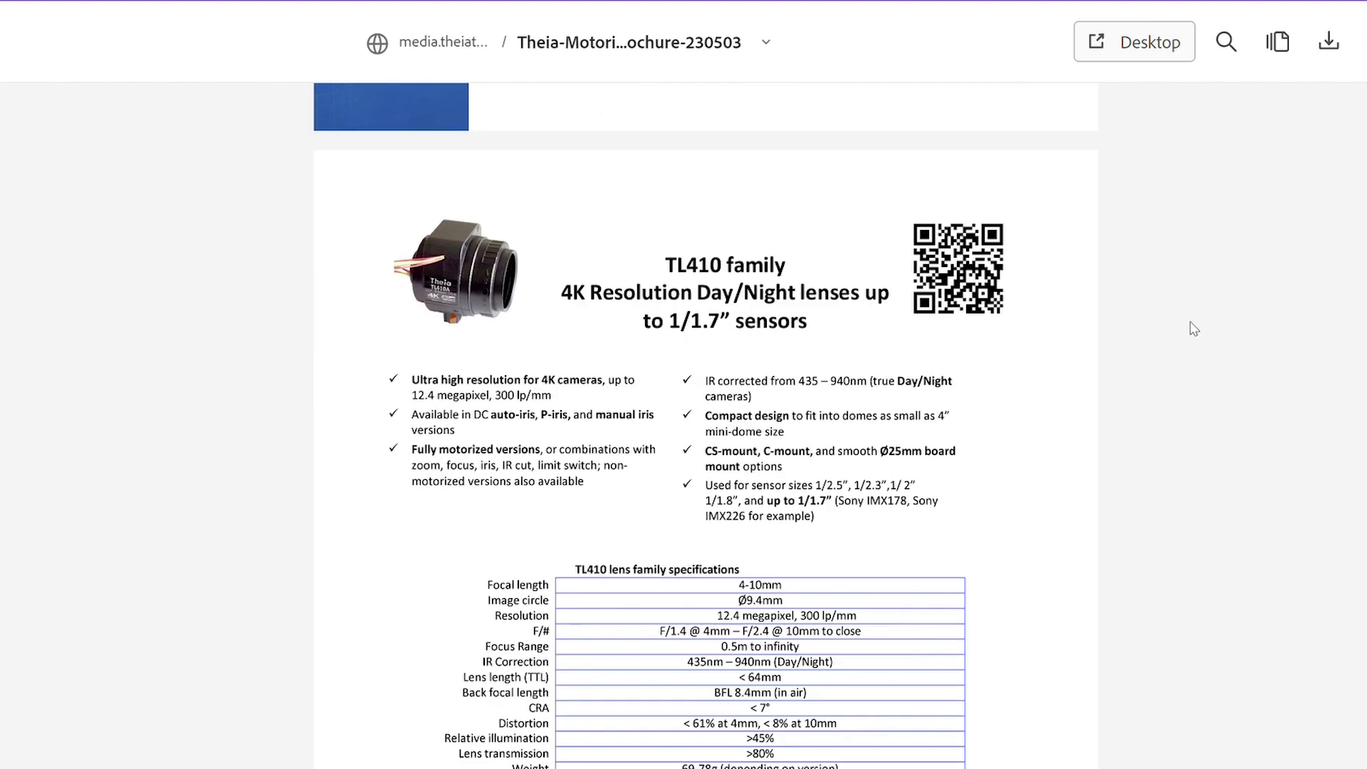
{"action": "scroll", "coordinate": [711, 320], "scroll_direction": "down", "scroll_amount": 9}
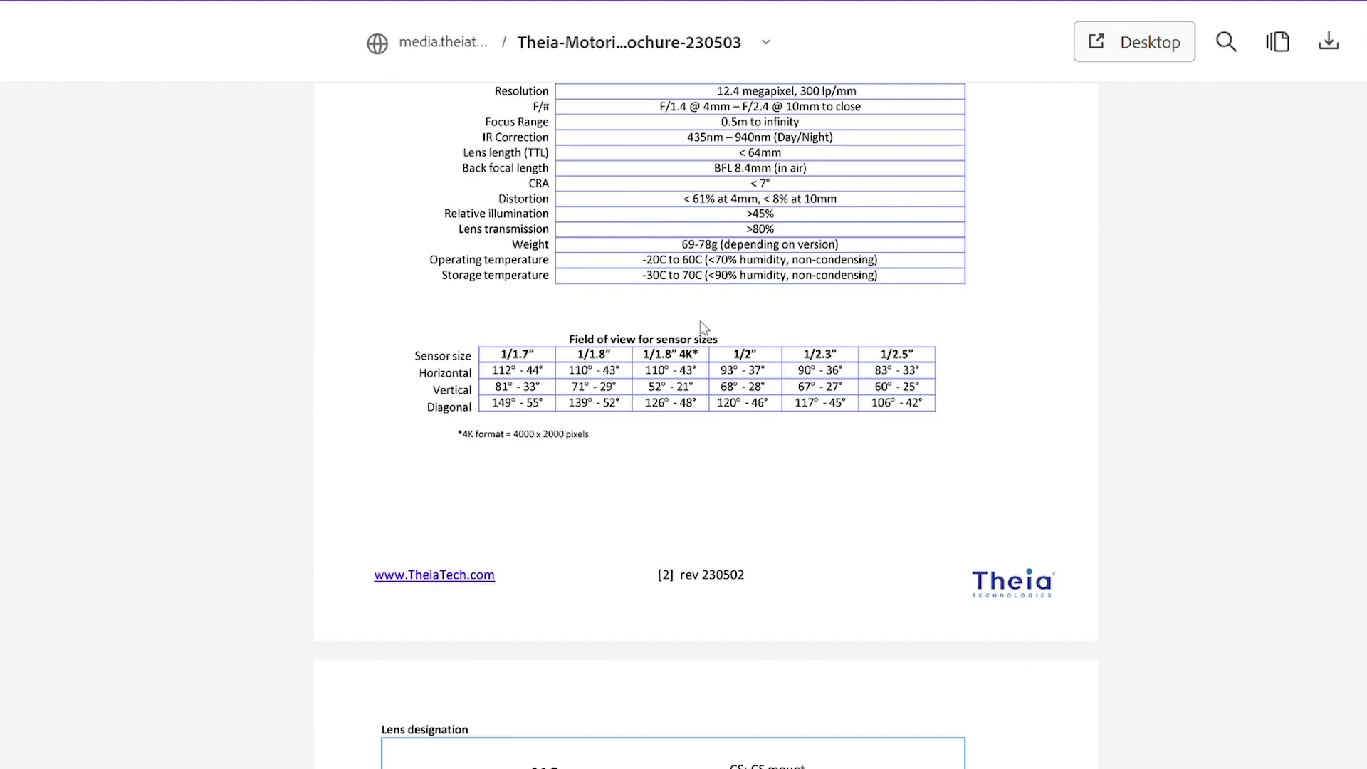
{"action": "scroll", "coordinate": [669, 384], "scroll_direction": "down", "scroll_amount": 14}
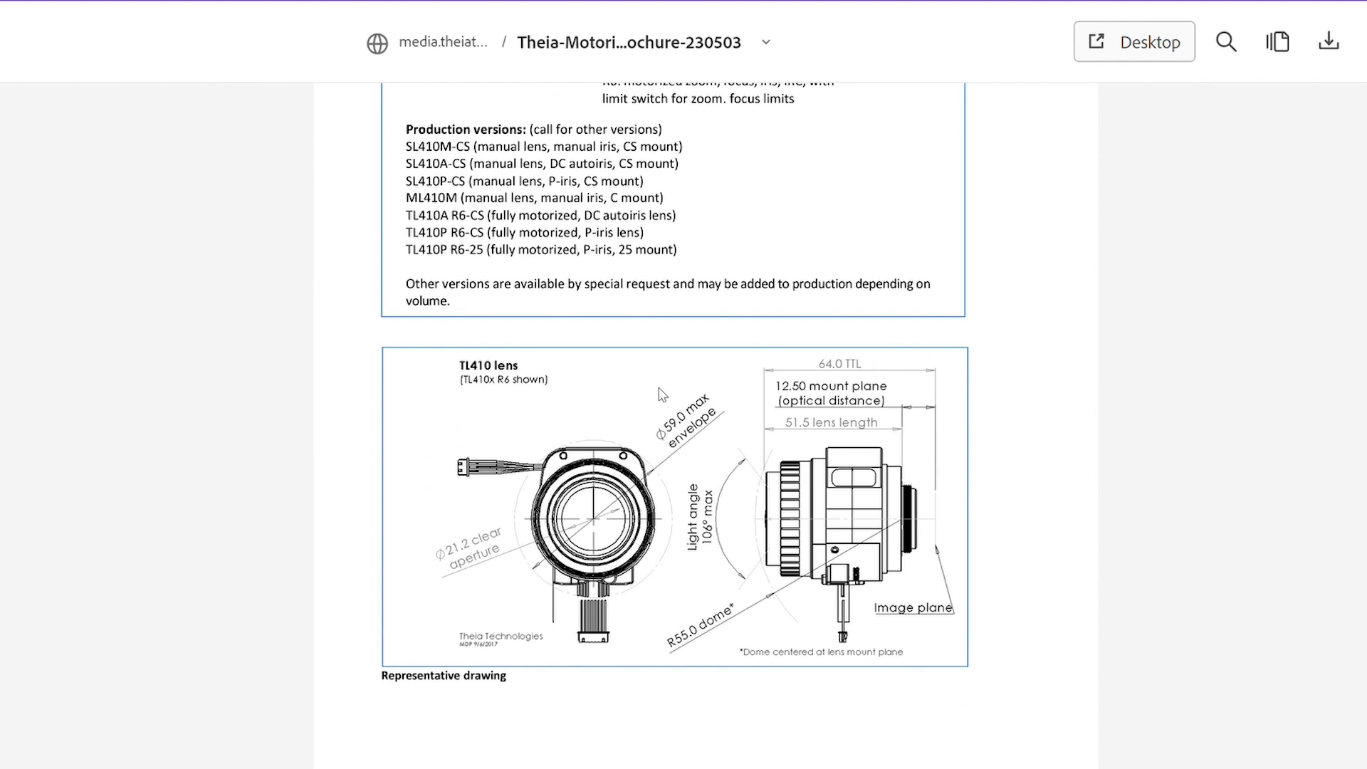
{"action": "scroll", "coordinate": [662, 393], "scroll_direction": "down", "scroll_amount": 2}
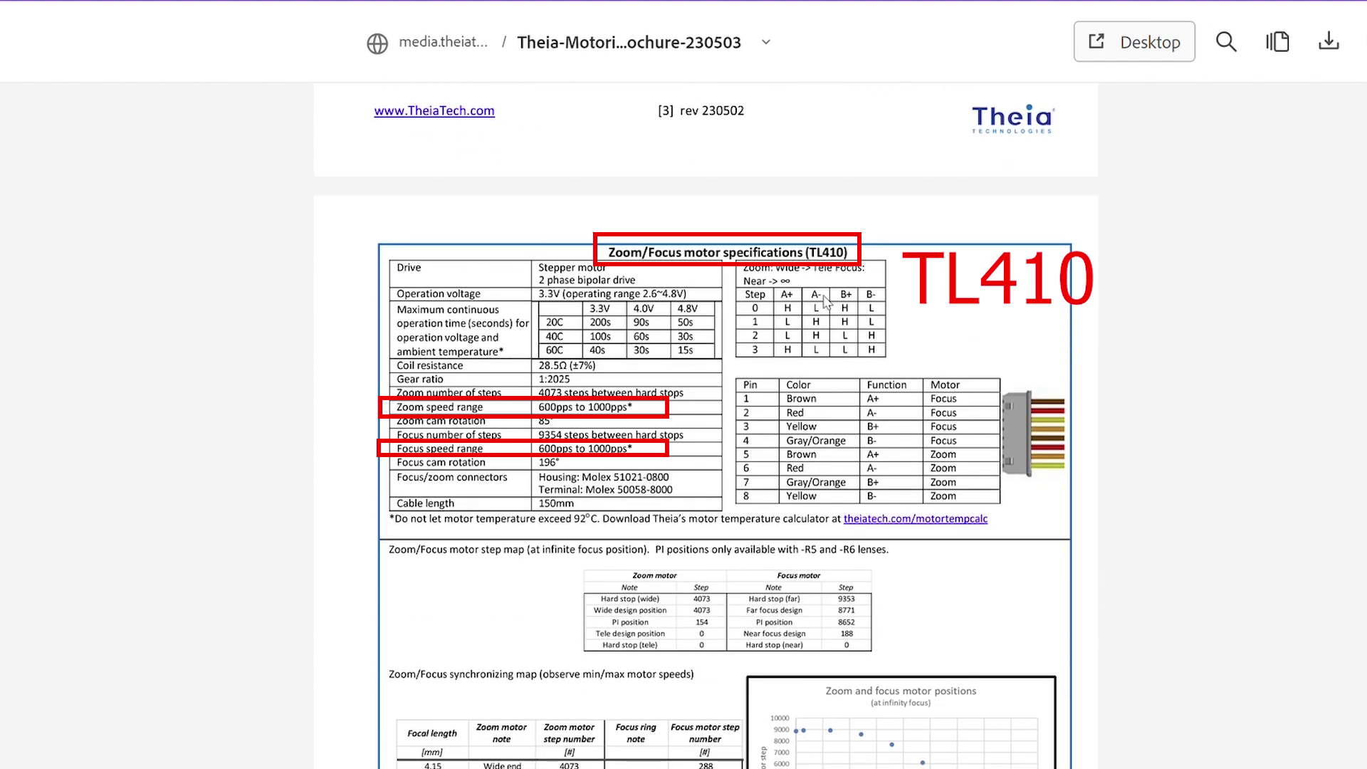
Find the zoom and focus speed ranges in the TL1250 and TL936 motor specifications of the lens family document
{"action": "scroll", "coordinate": [382, 463], "scroll_direction": "down", "scroll_amount": 20}
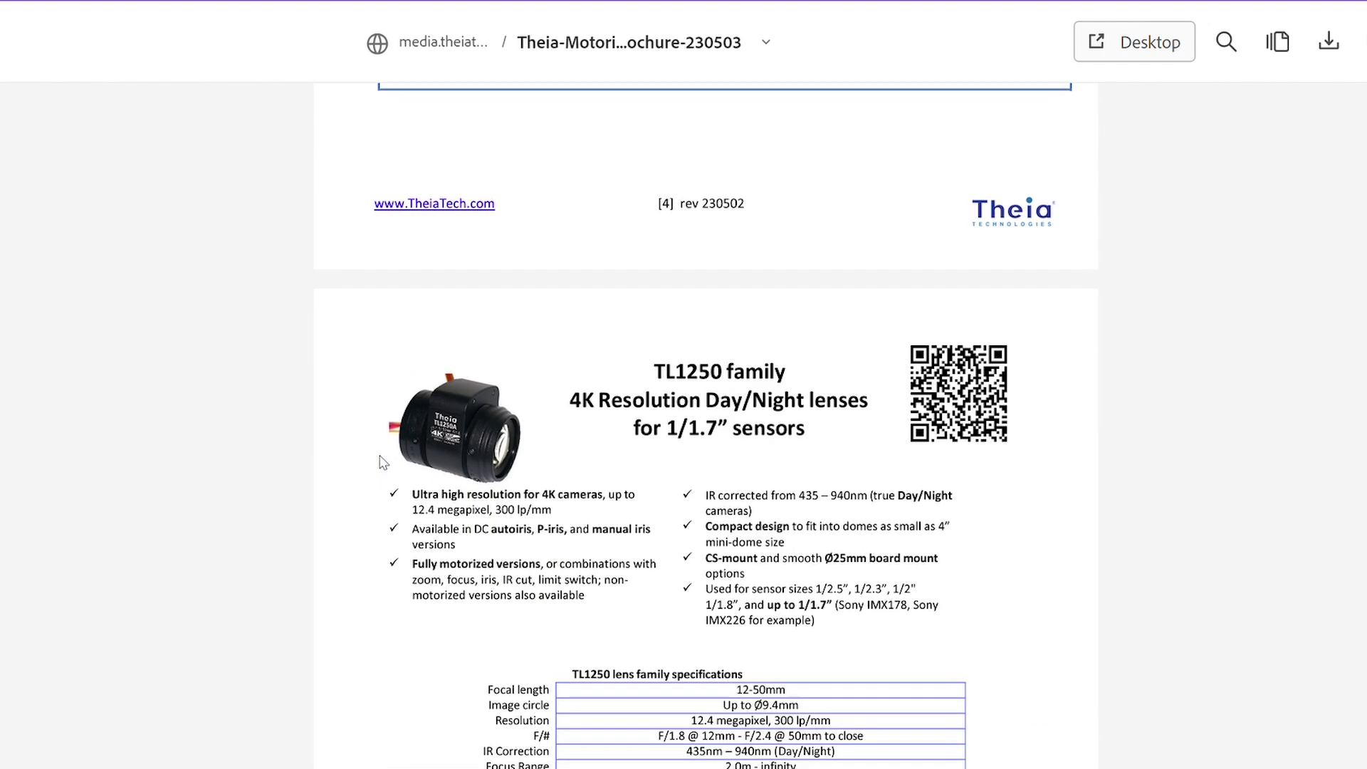
{"action": "scroll", "coordinate": [383, 463], "scroll_direction": "down", "scroll_amount": 18}
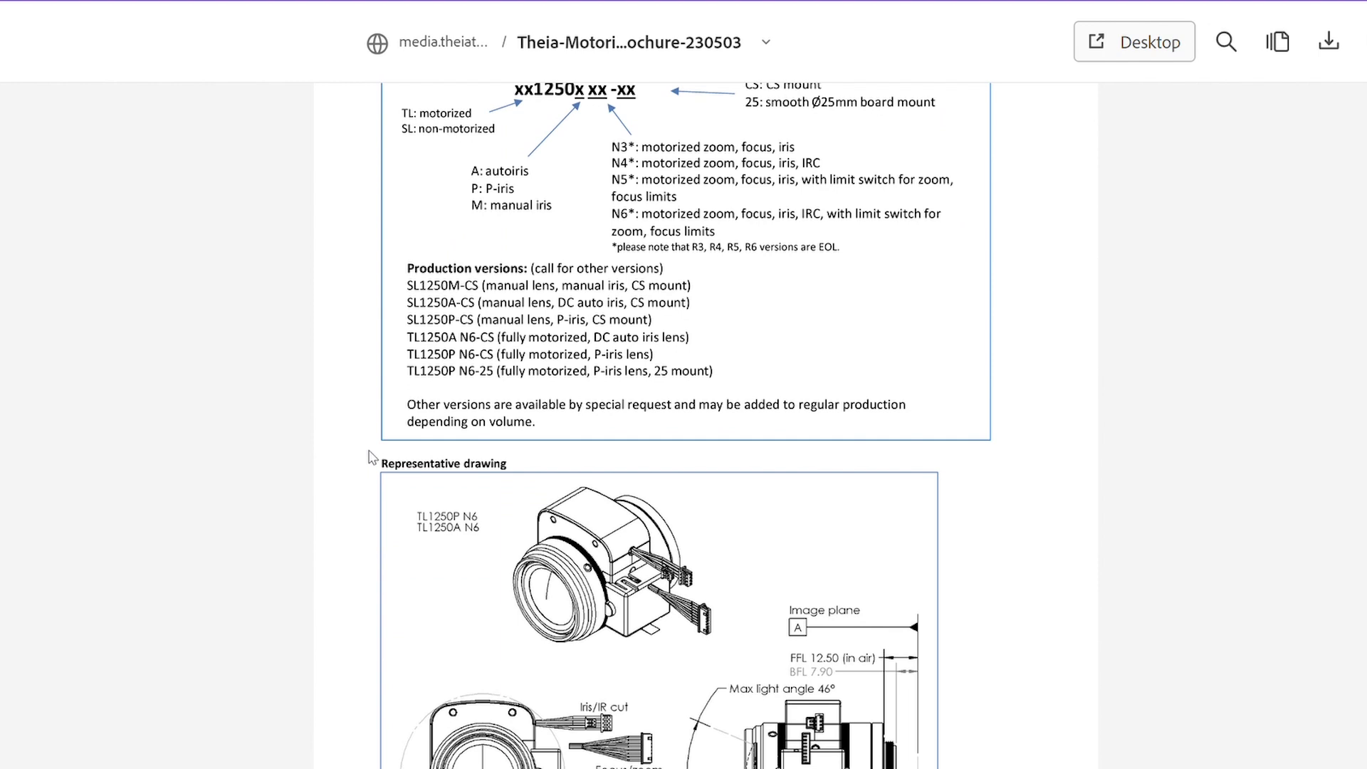
{"action": "scroll", "coordinate": [371, 456], "scroll_direction": "down", "scroll_amount": 3}
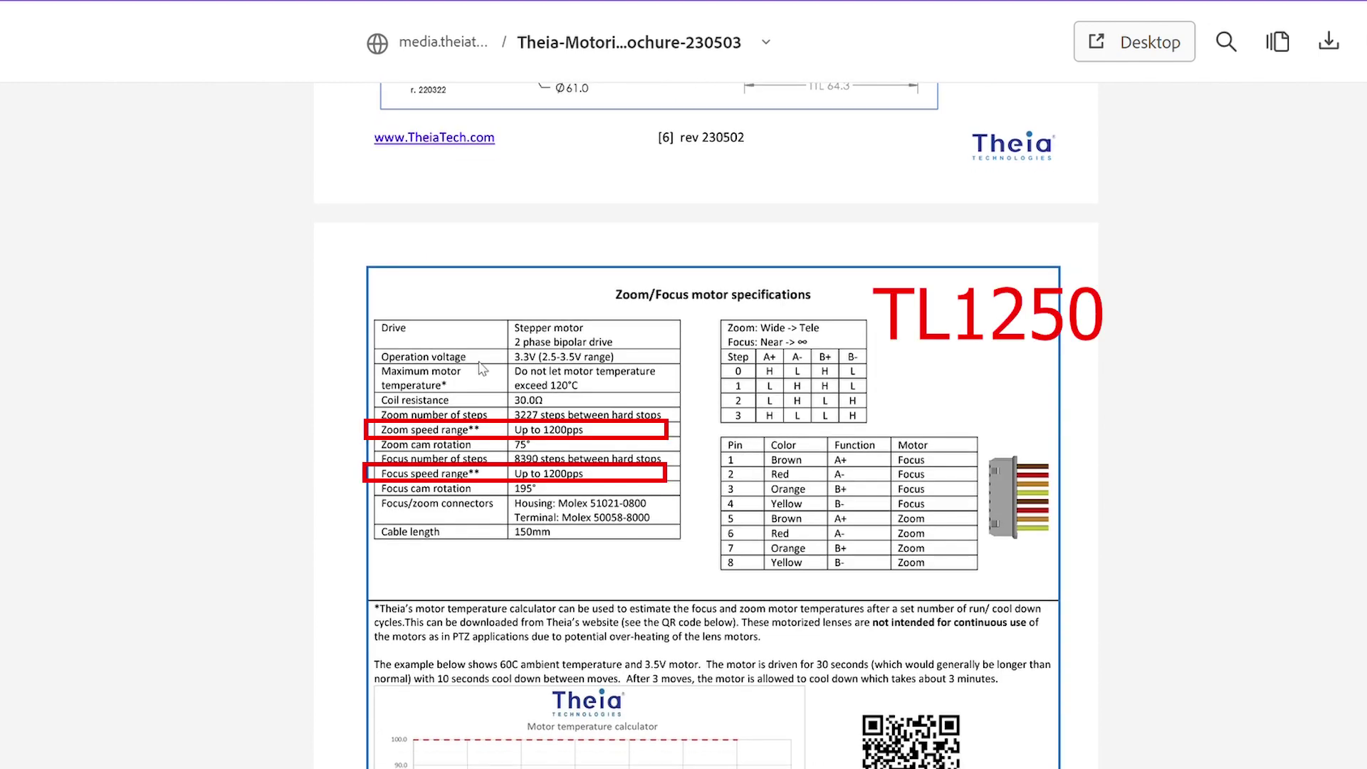
{"action": "scroll", "coordinate": [684, 464], "scroll_direction": "down", "scroll_amount": 20}
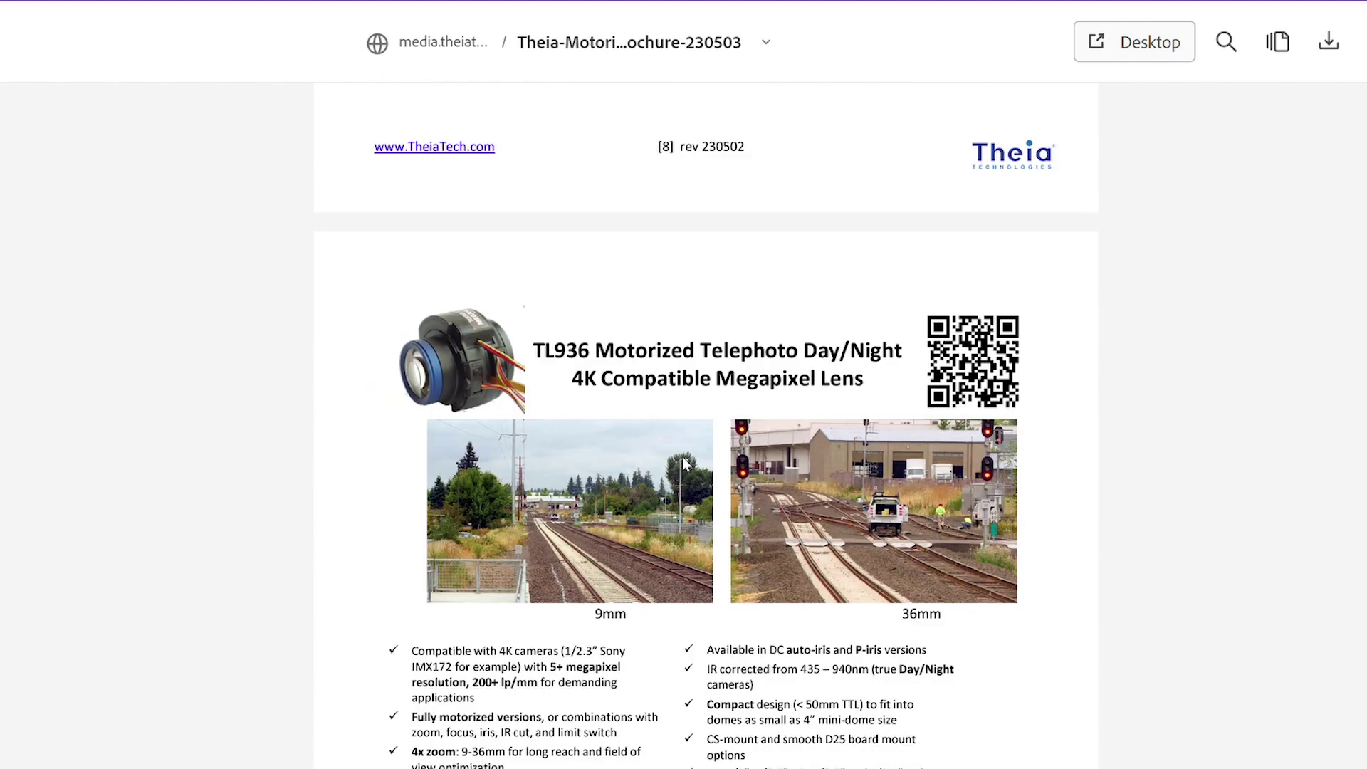
{"action": "scroll", "coordinate": [682, 462], "scroll_direction": "down", "scroll_amount": 18}
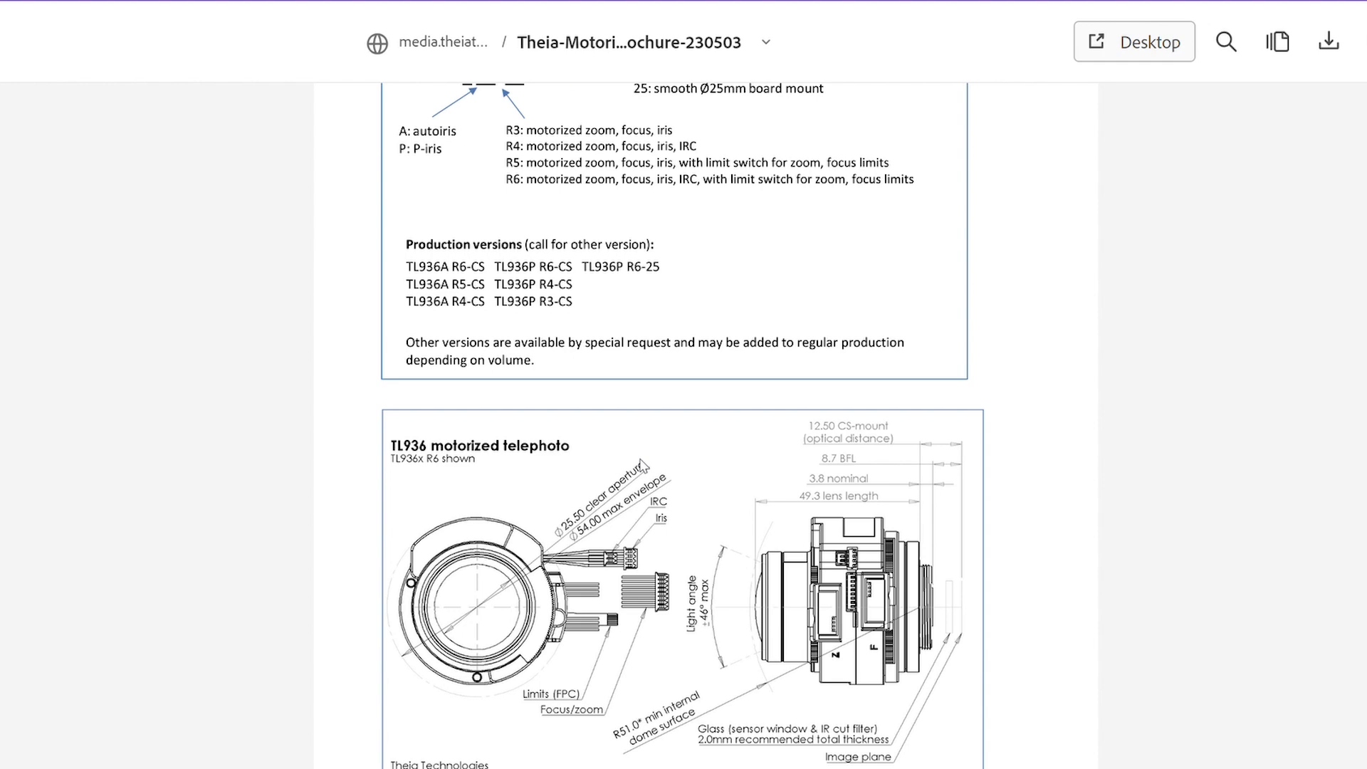
{"action": "scroll", "coordinate": [644, 467], "scroll_direction": "down", "scroll_amount": 10}
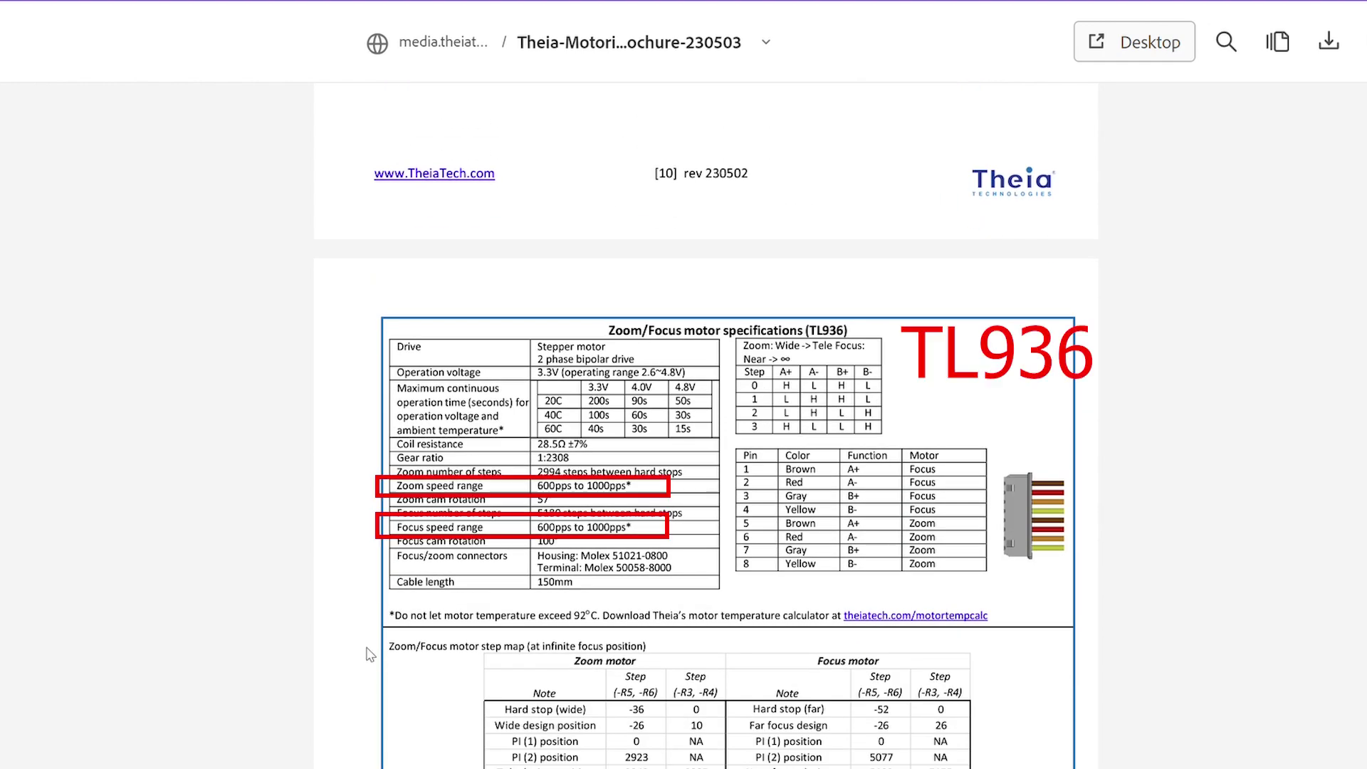